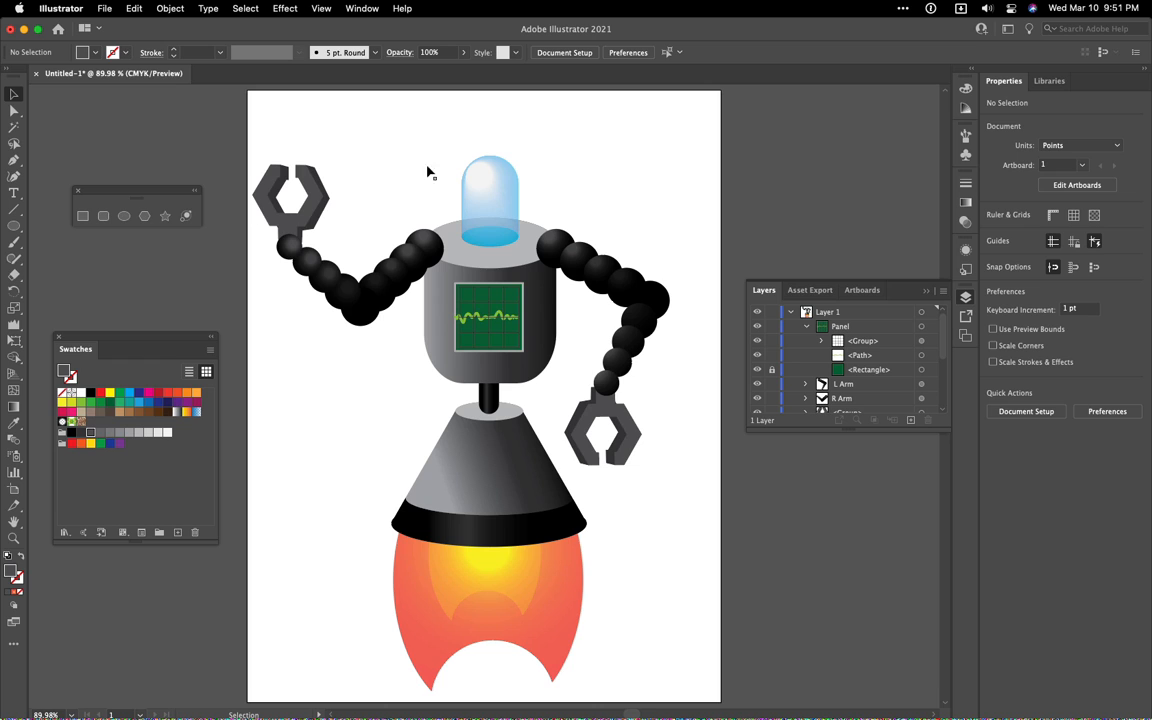
Draw a purple, strokeless ellipse about 27 × 57 pt in the empty area above and beside the robot's glass dome
click(123, 215)
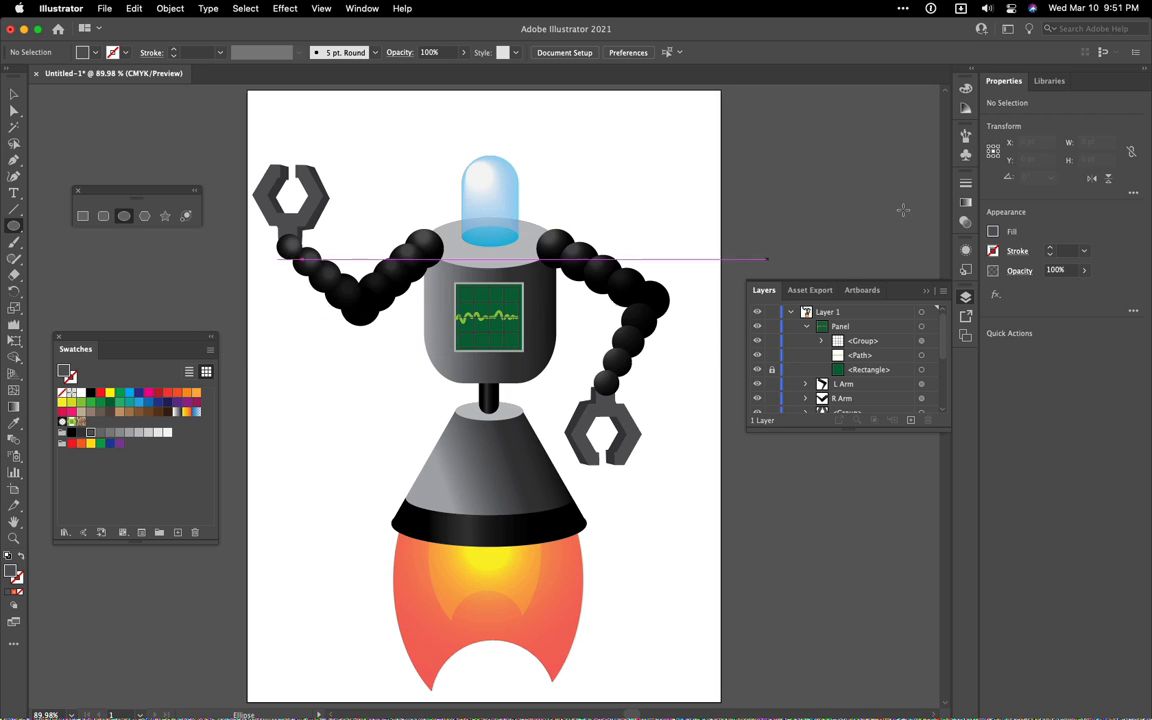
click(966, 89)
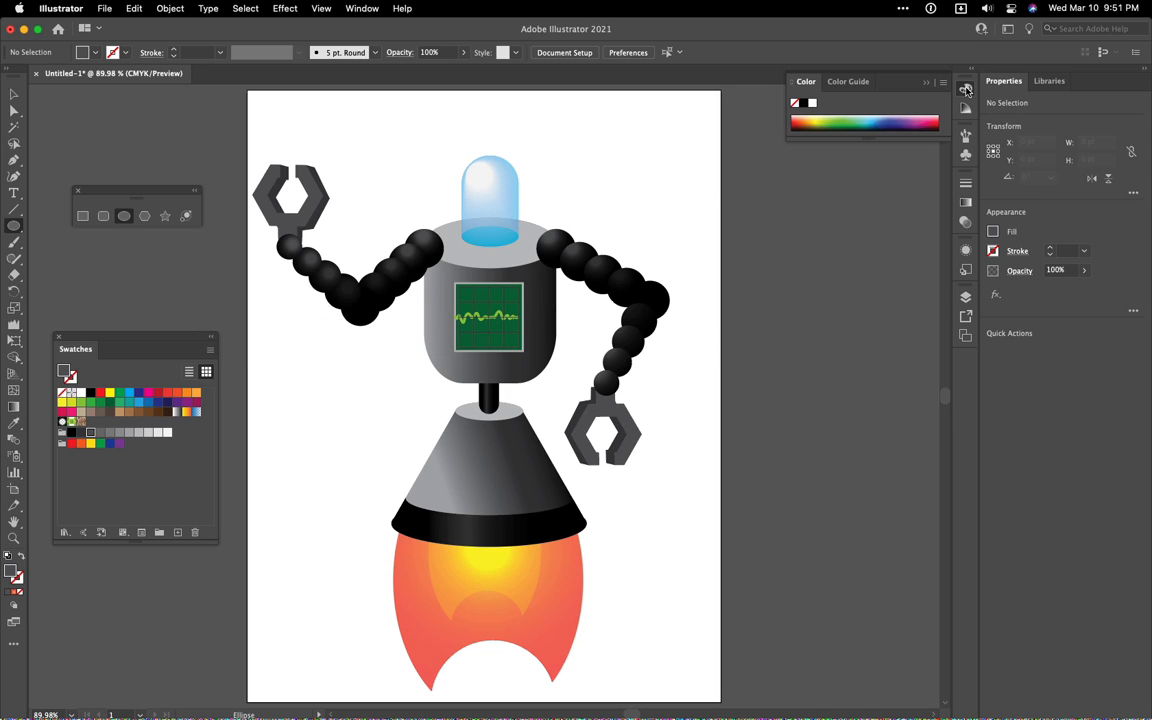
click(912, 121)
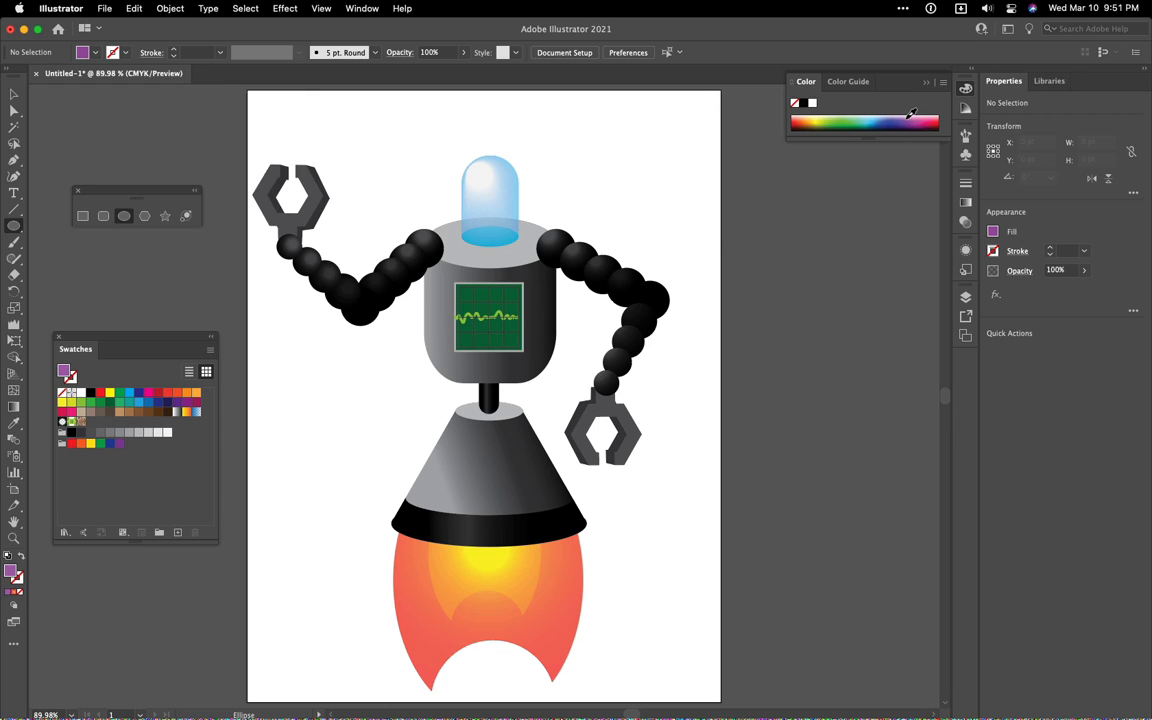
drag(906, 119, 910, 118)
drag(416, 125, 436, 160)
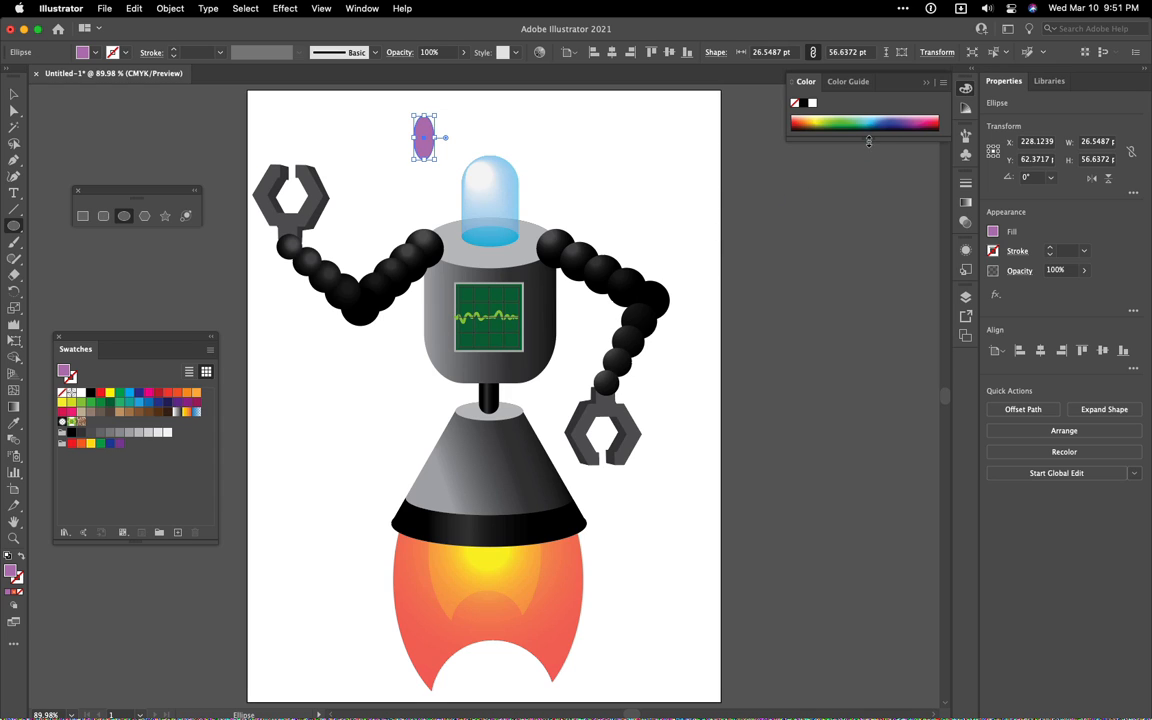
Recolor the ellipse to a pale lilac pink from the color spectrum and widen it to about 42 pt
drag(868, 141, 866, 244)
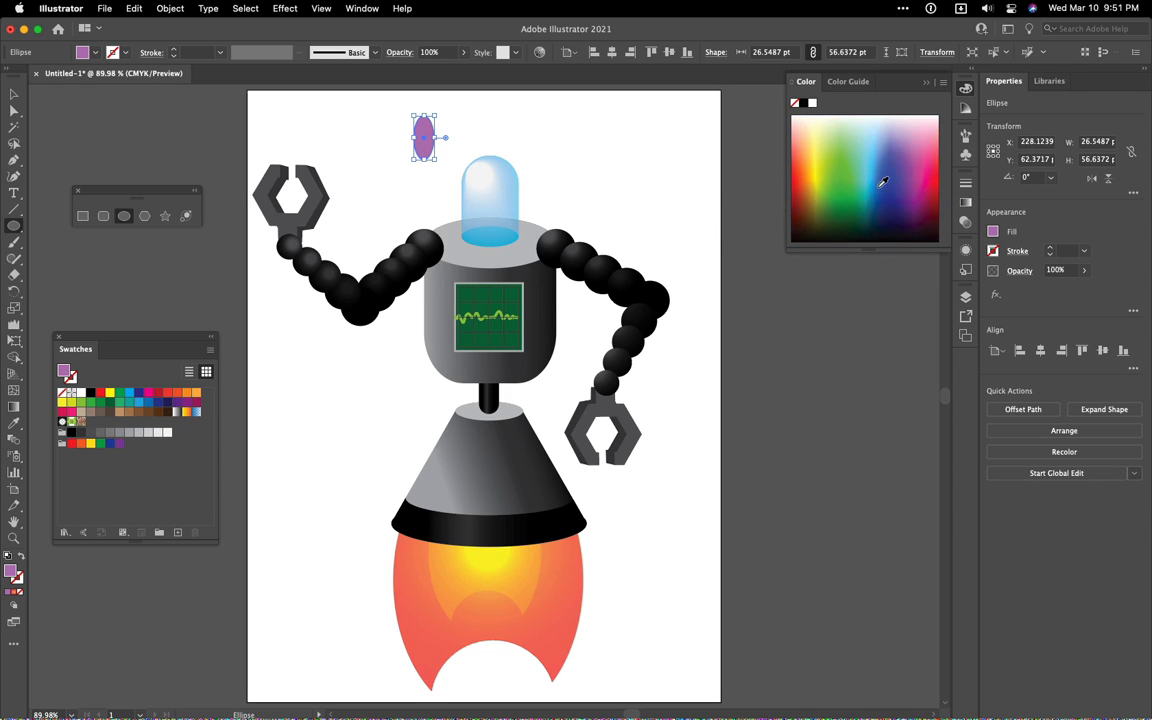
click(918, 130)
click(912, 139)
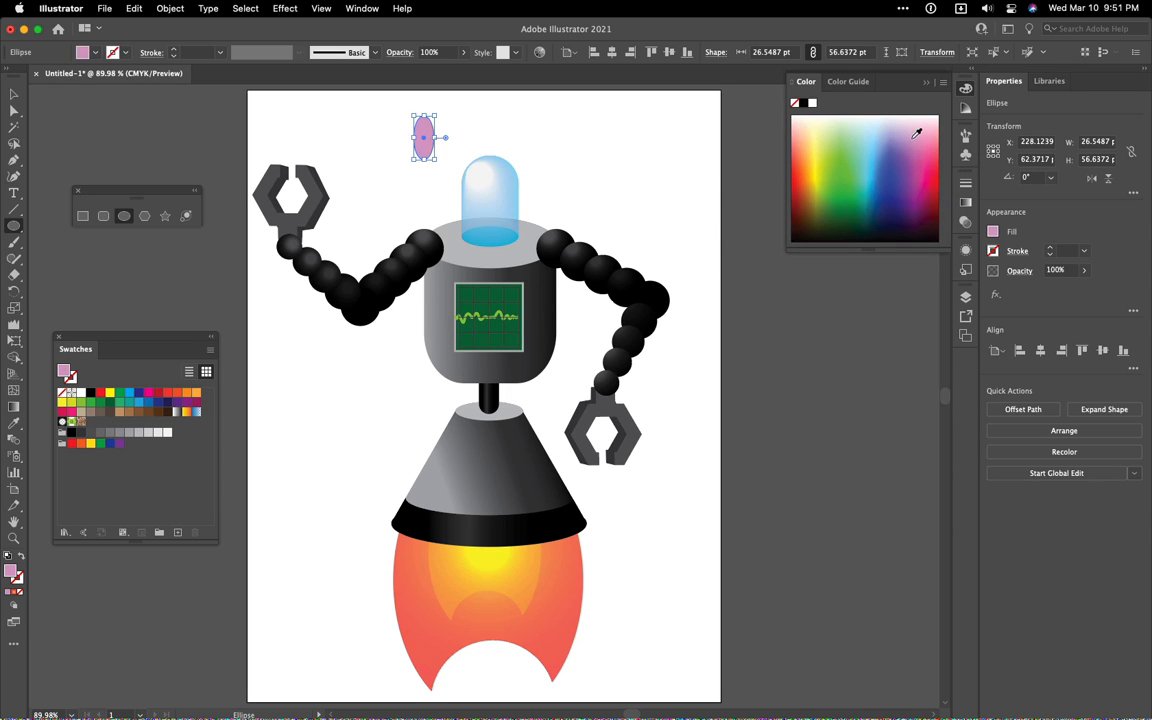
click(908, 131)
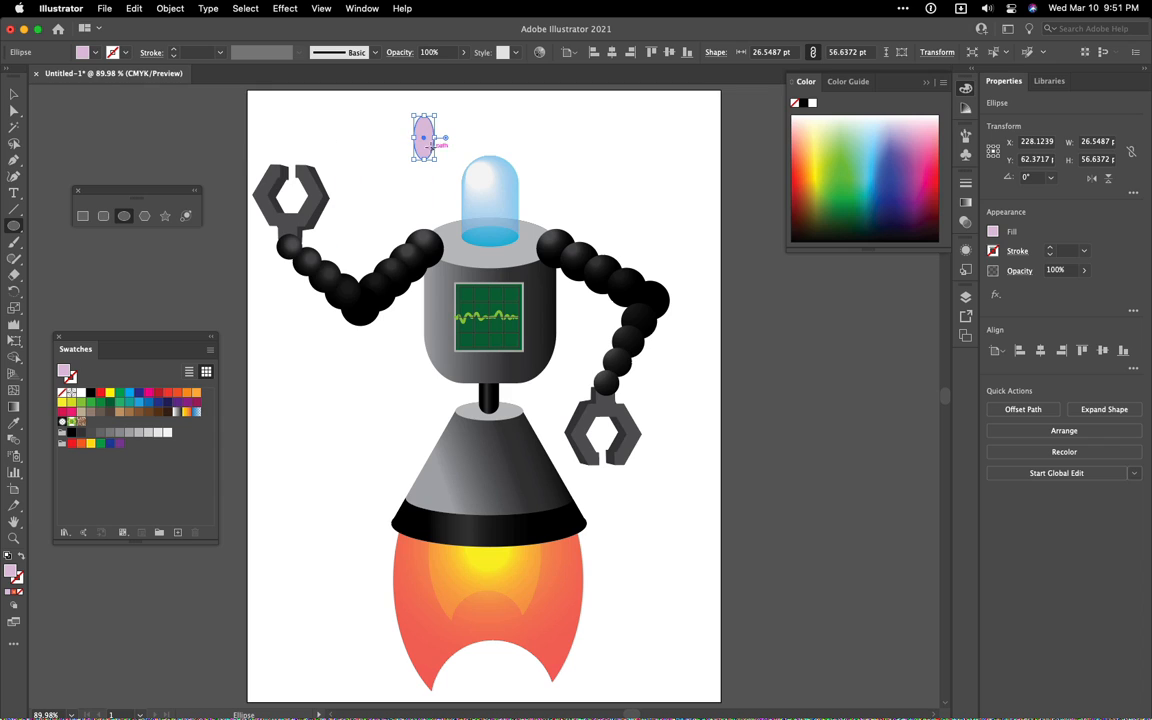
mouse_move(413, 137)
mouse_down()
mouse_move(391, 136)
mouse_move(403, 137)
mouse_up()
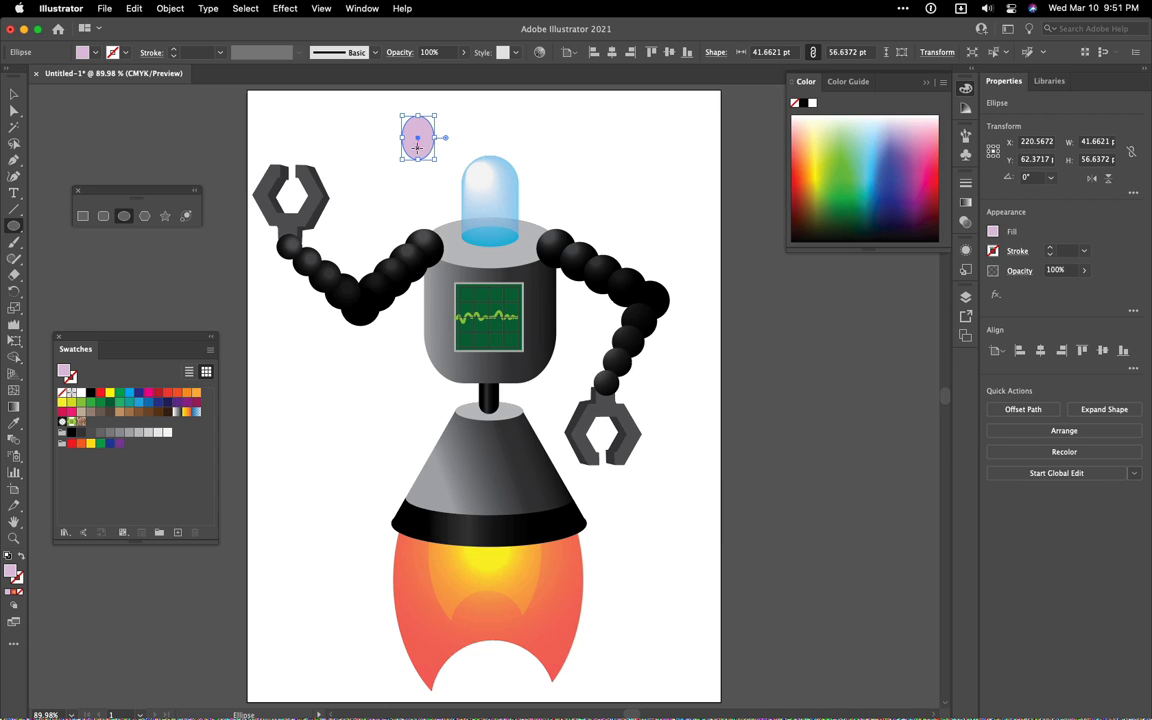
Duplicate the ellipse into an overlapping cluster of four, varying their proportions to form one half of a brain
key(v)
mouse_move(418, 153)
mouse_down()
mouse_move(406, 172)
mouse_move(438, 150)
mouse_move(424, 157)
mouse_up()
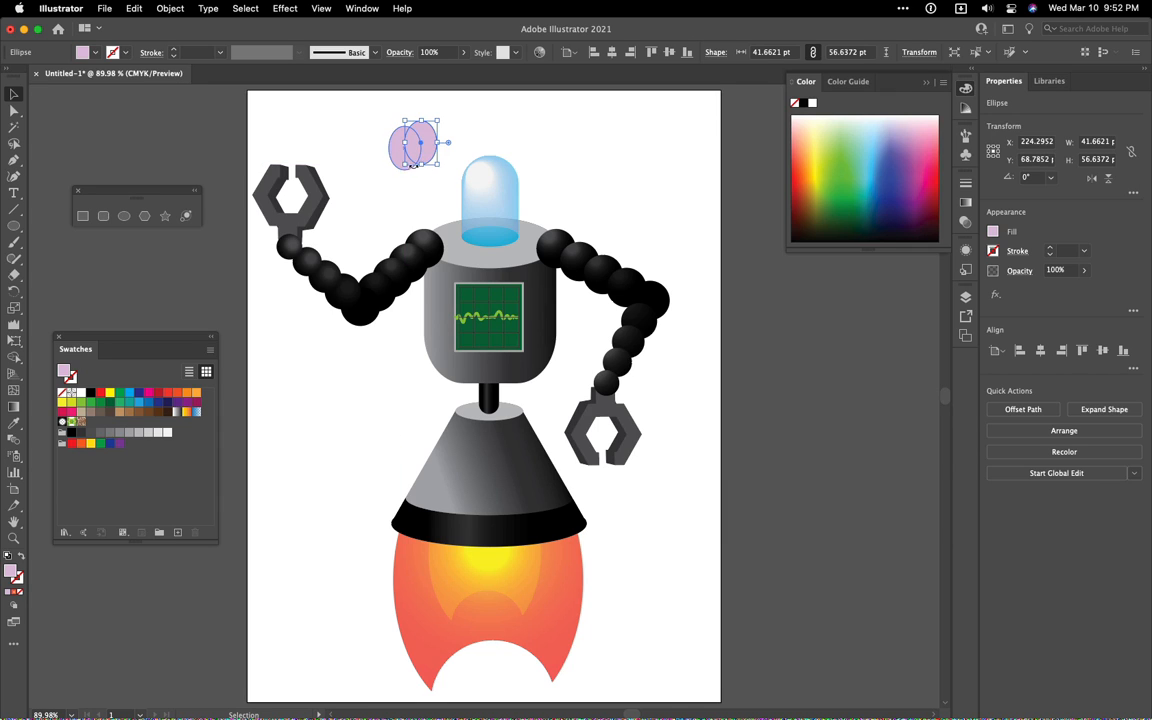
click(398, 156)
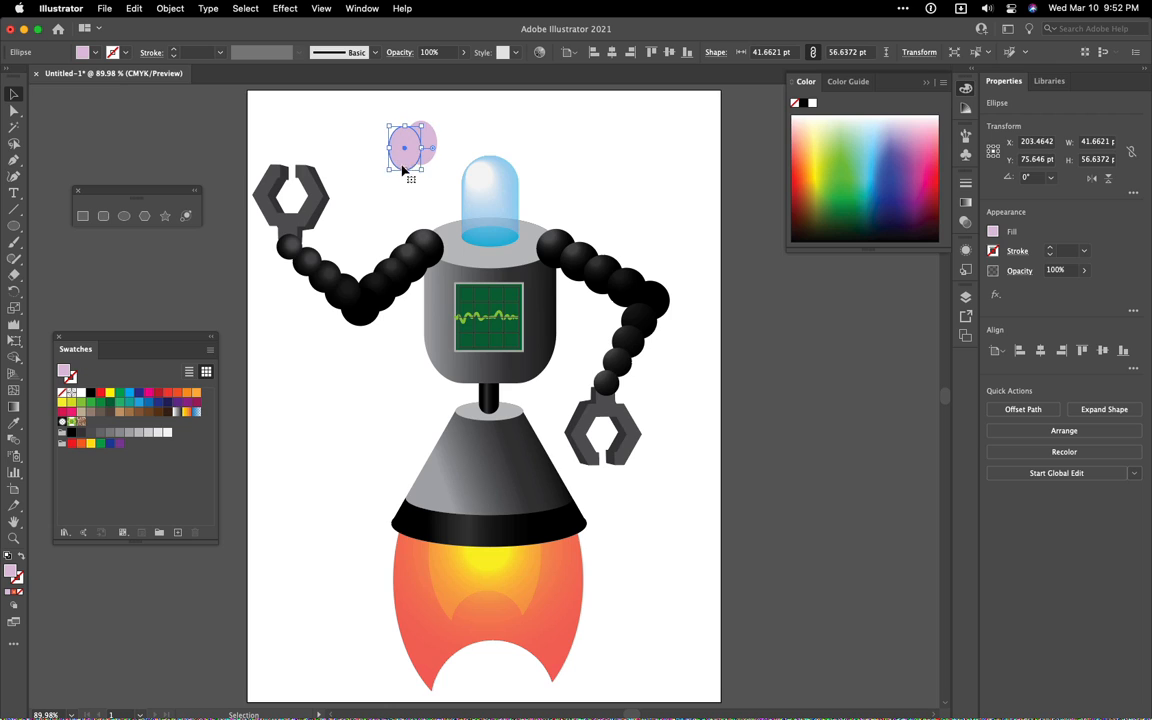
drag(405, 170, 405, 164)
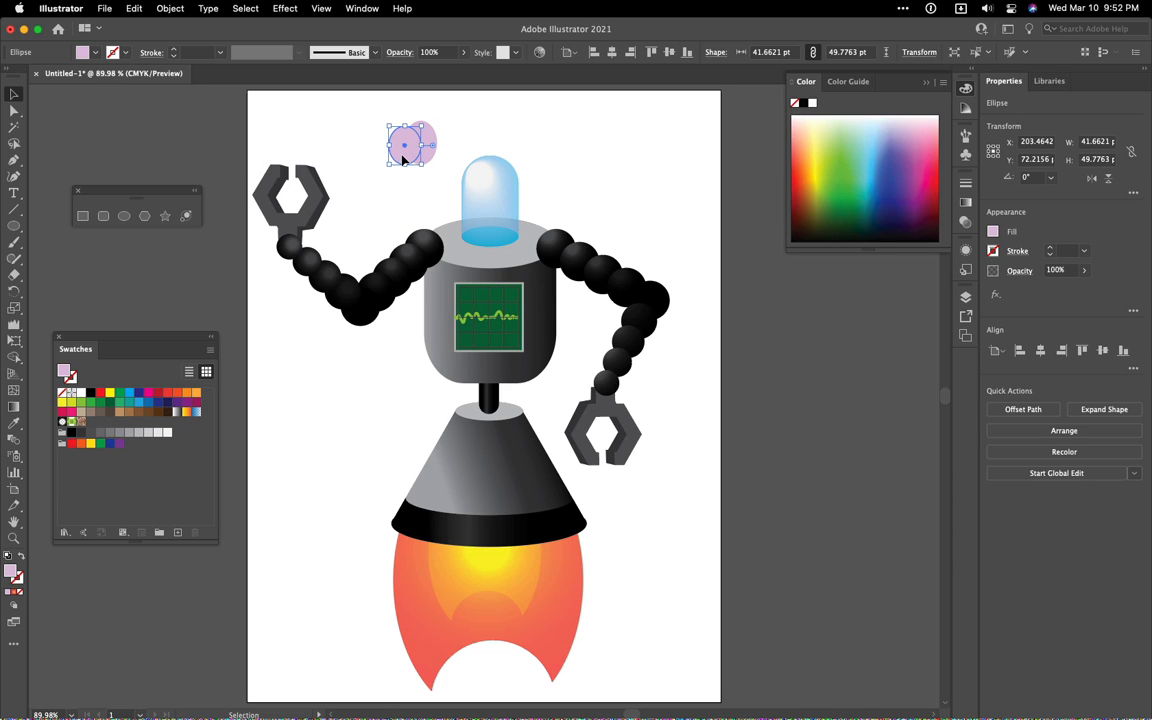
drag(403, 158, 423, 168)
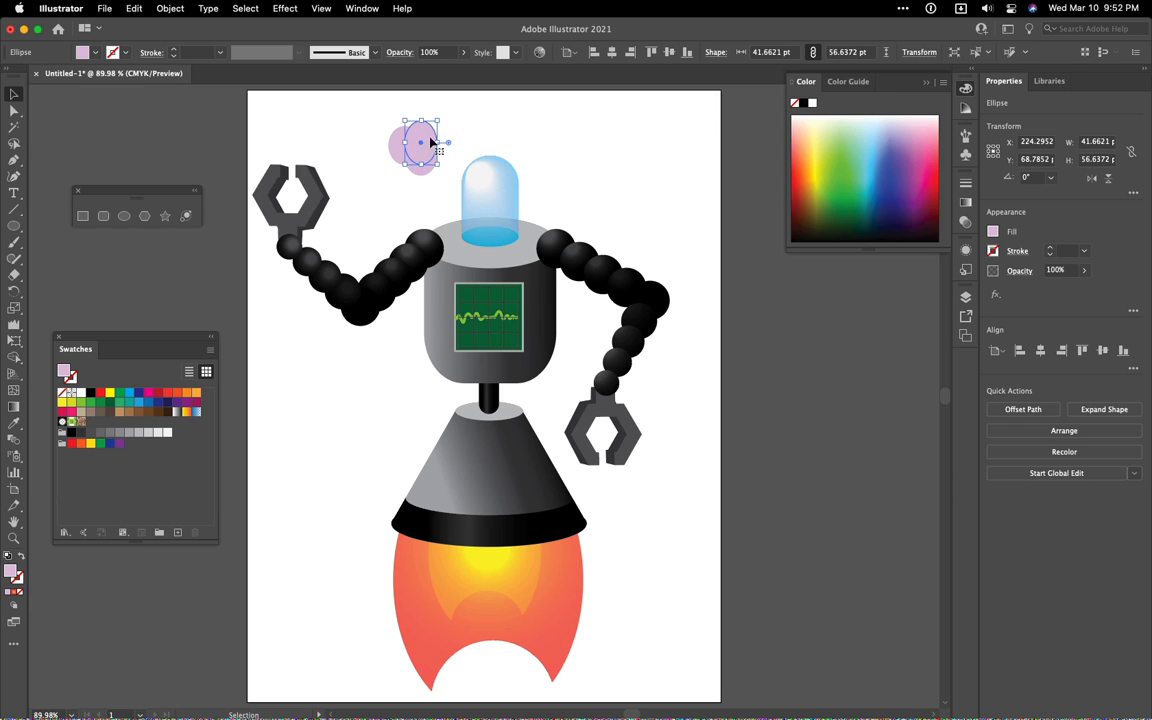
drag(426, 139, 458, 136)
click(432, 197)
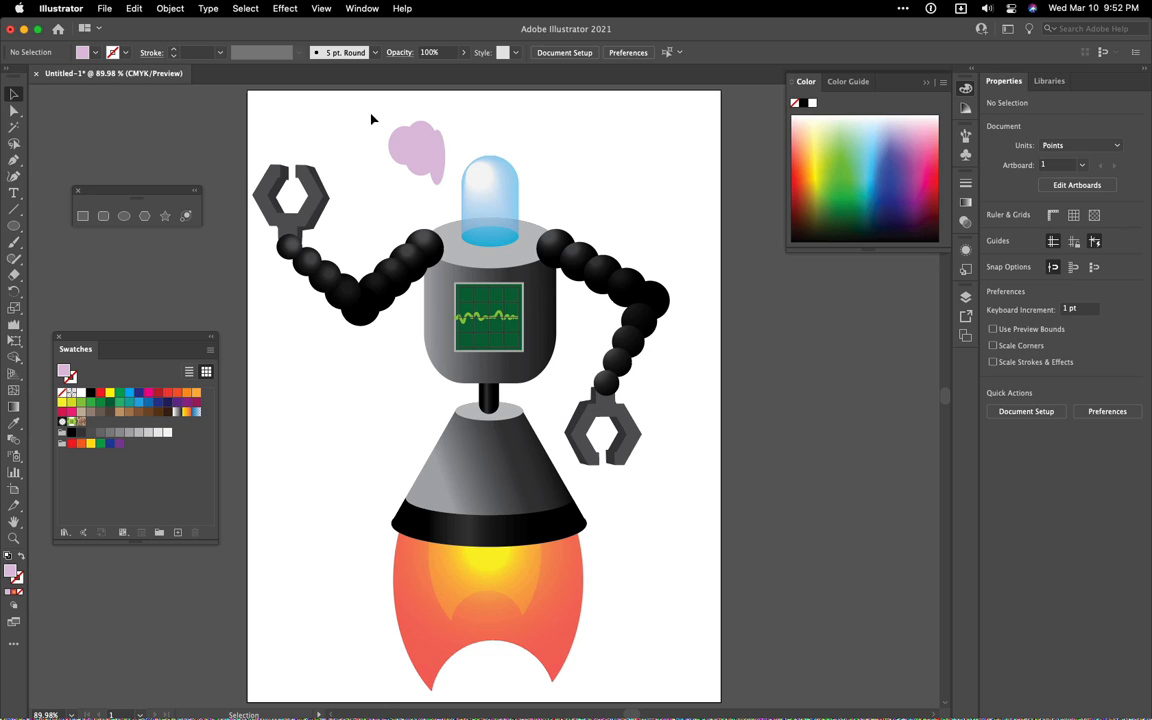
Copy and paste the ellipse cluster, mirror the copy horizontally, and place it against the original as the second brain half
drag(371, 114, 452, 192)
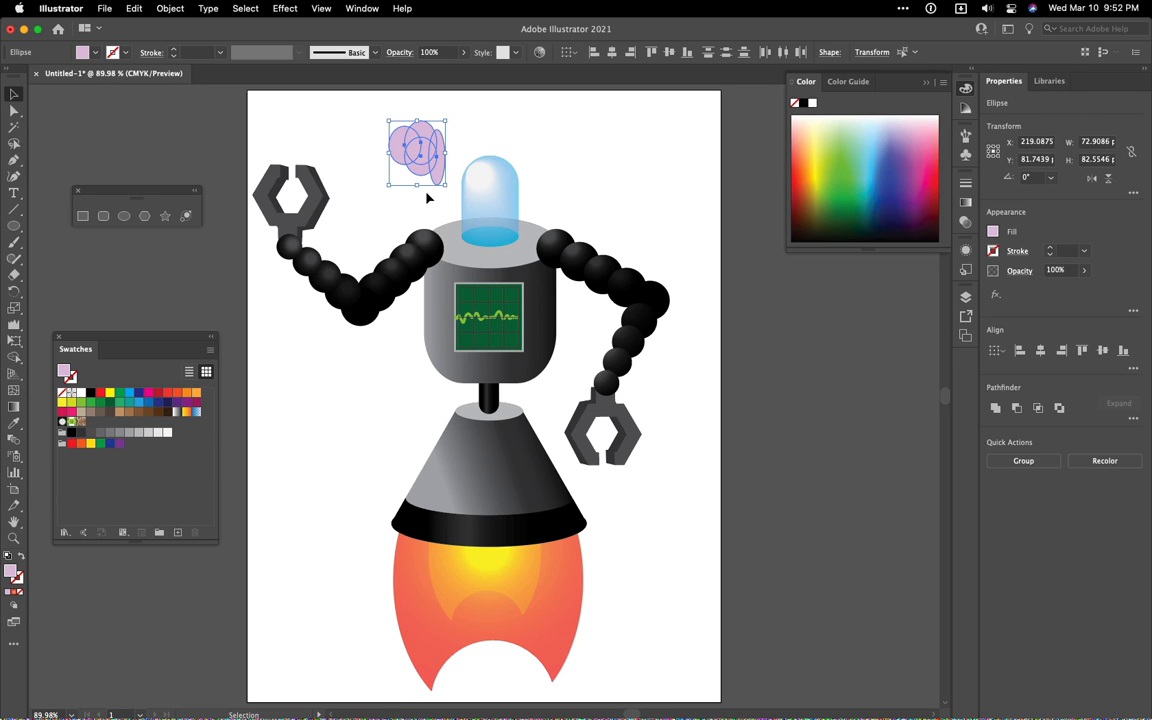
key(a)
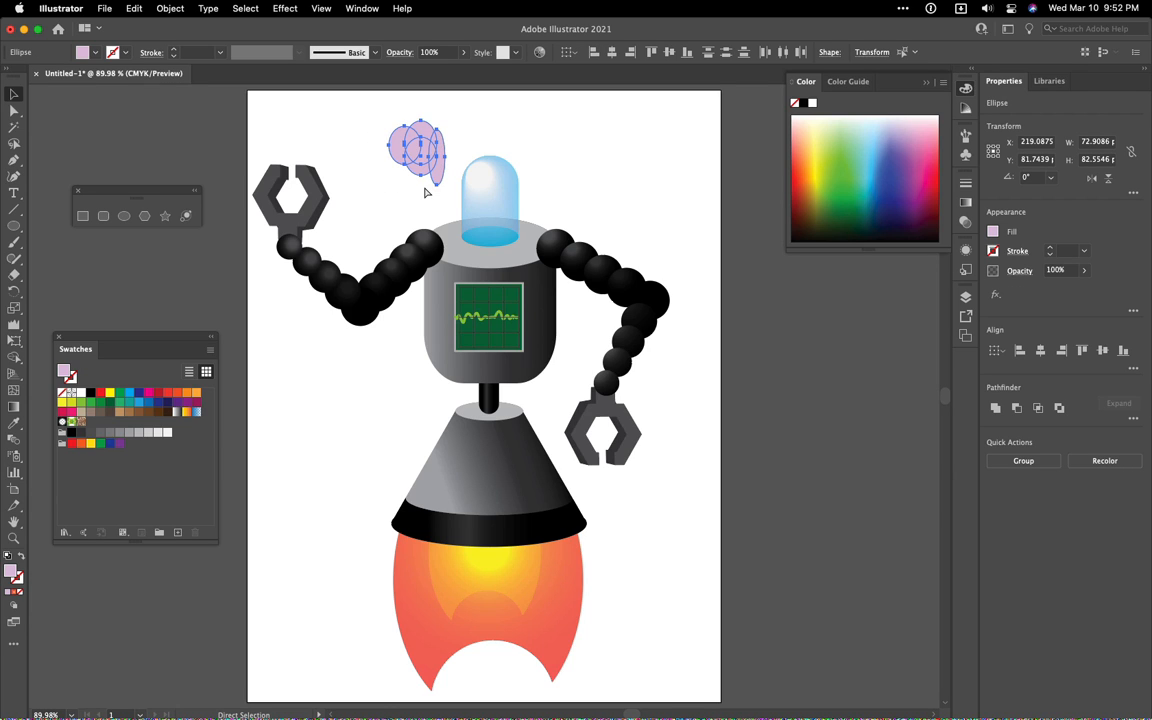
key(super+c)
key(super+v)
key(v)
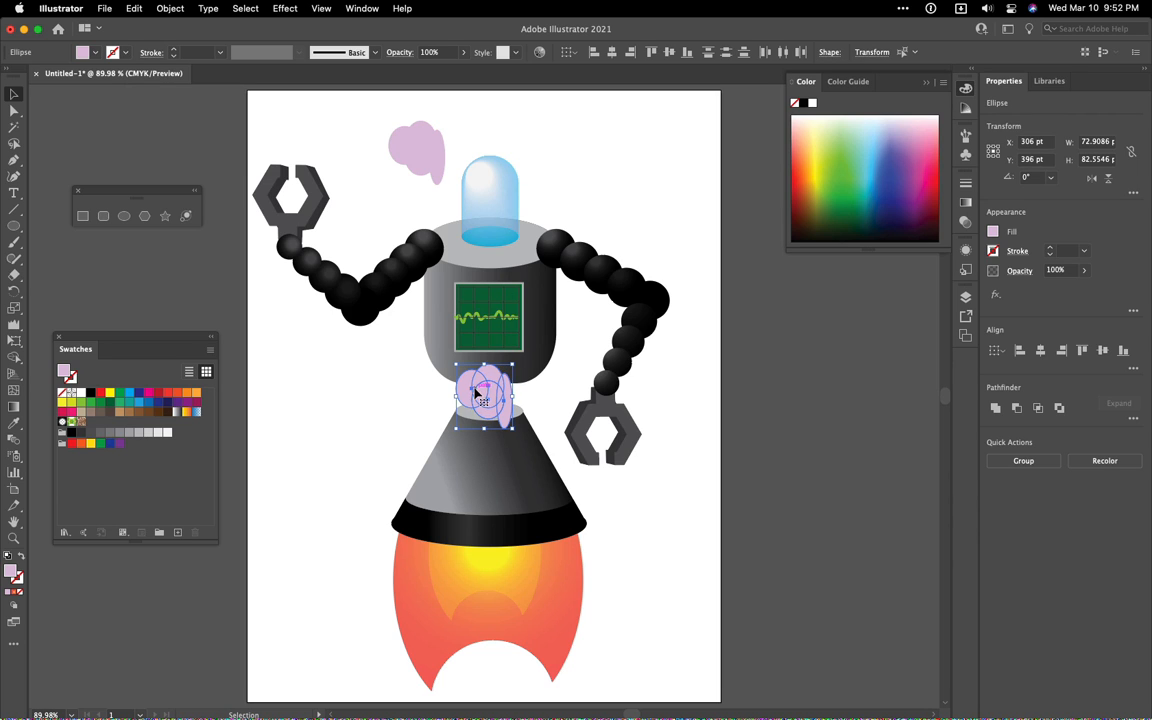
drag(466, 397, 477, 161)
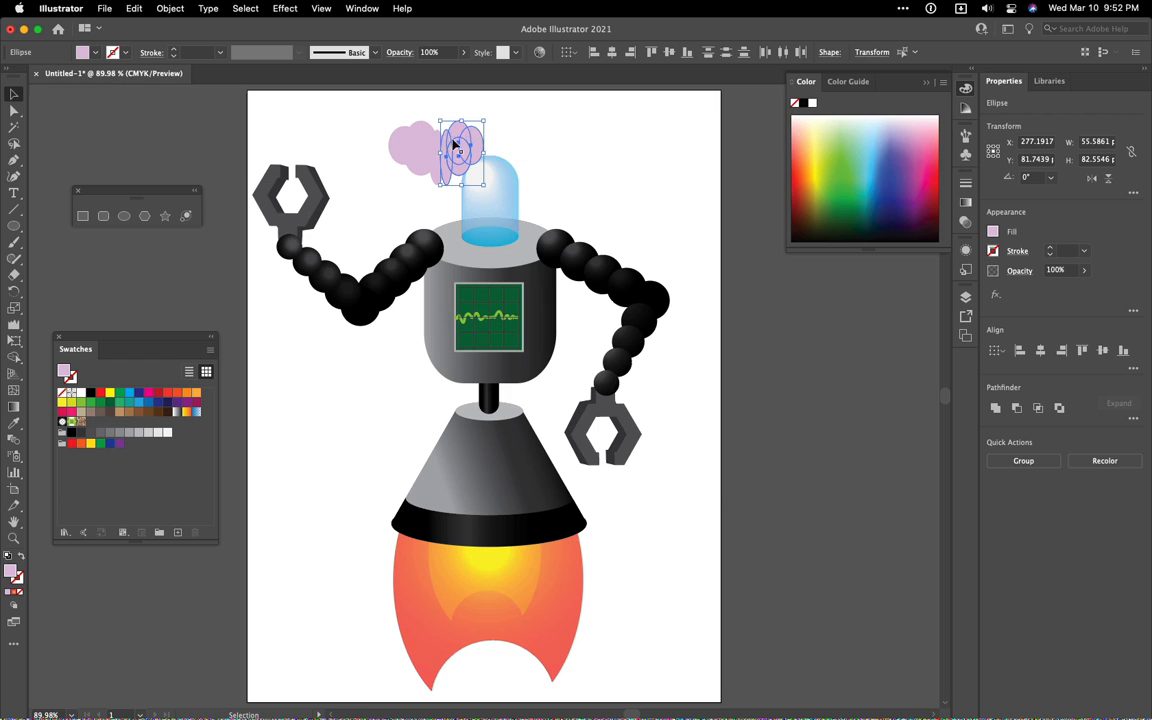
Scale down the combined brain ellipses to about 47 pt high and narrow them to about 61 pt wide
click(527, 141)
drag(348, 107, 446, 157)
click(543, 131)
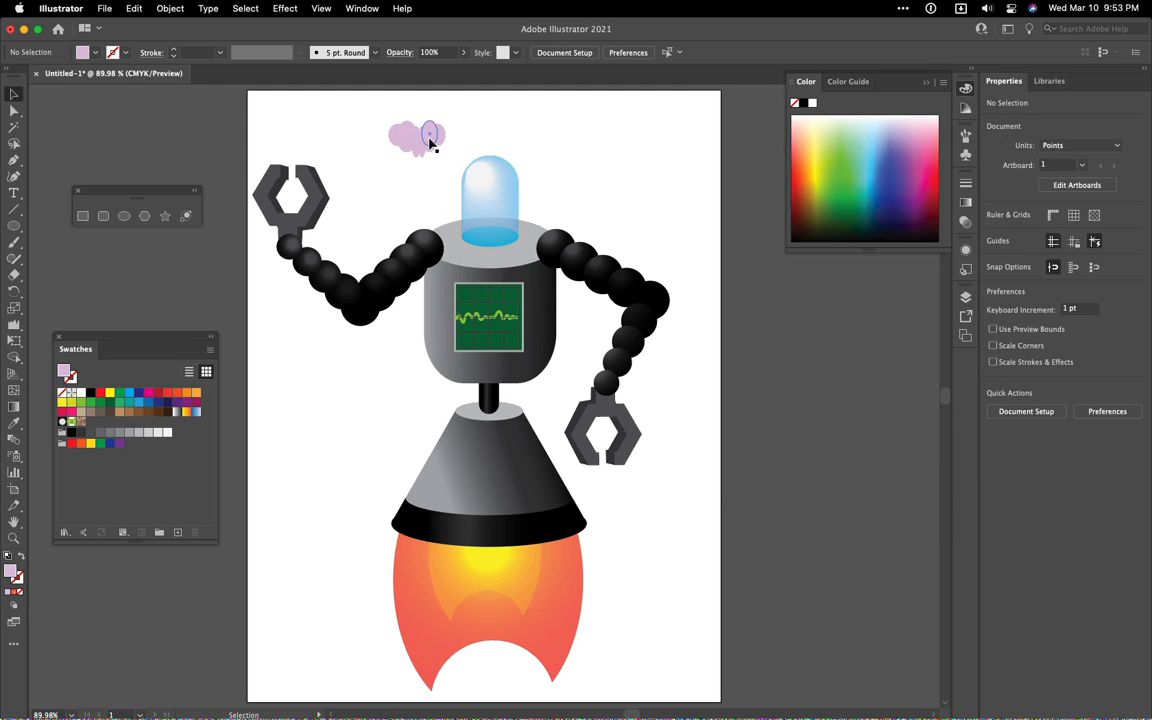
drag(372, 116, 466, 172)
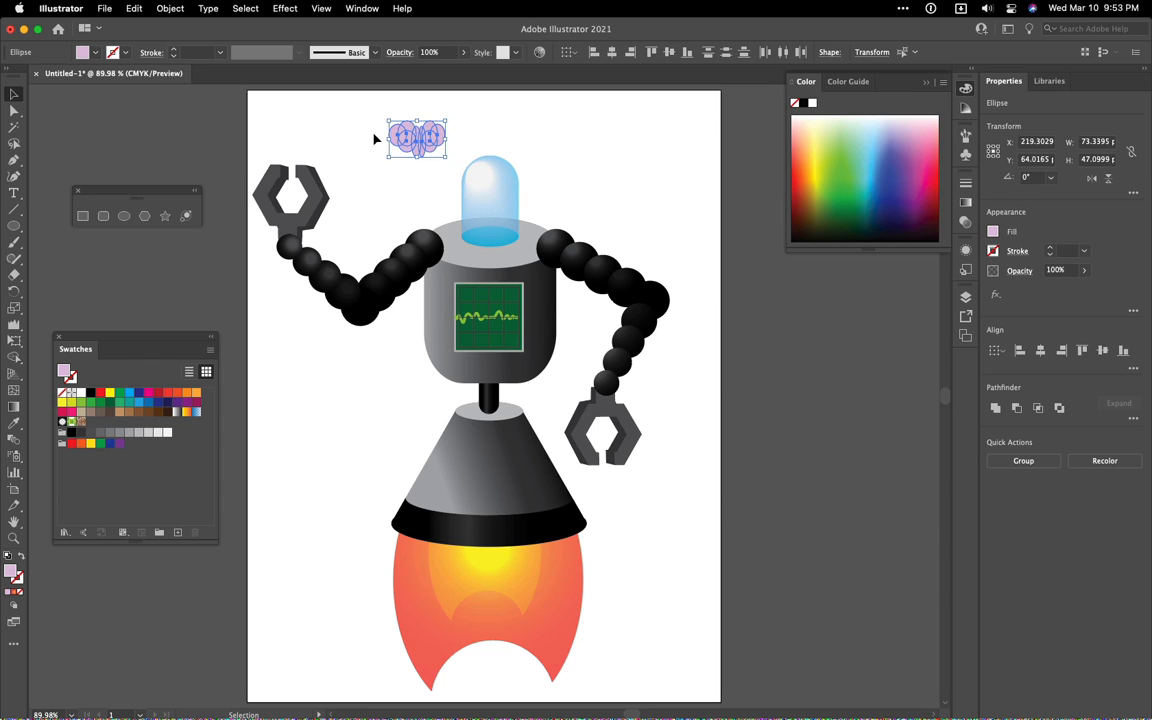
drag(386, 140, 398, 140)
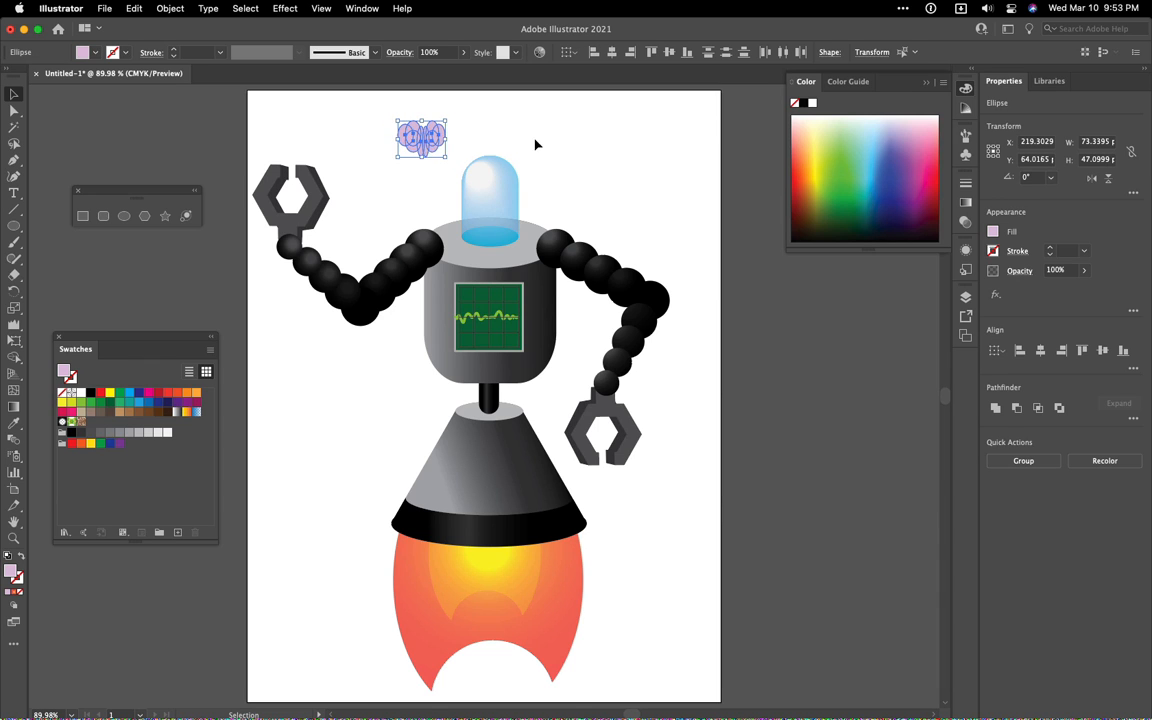
click(533, 148)
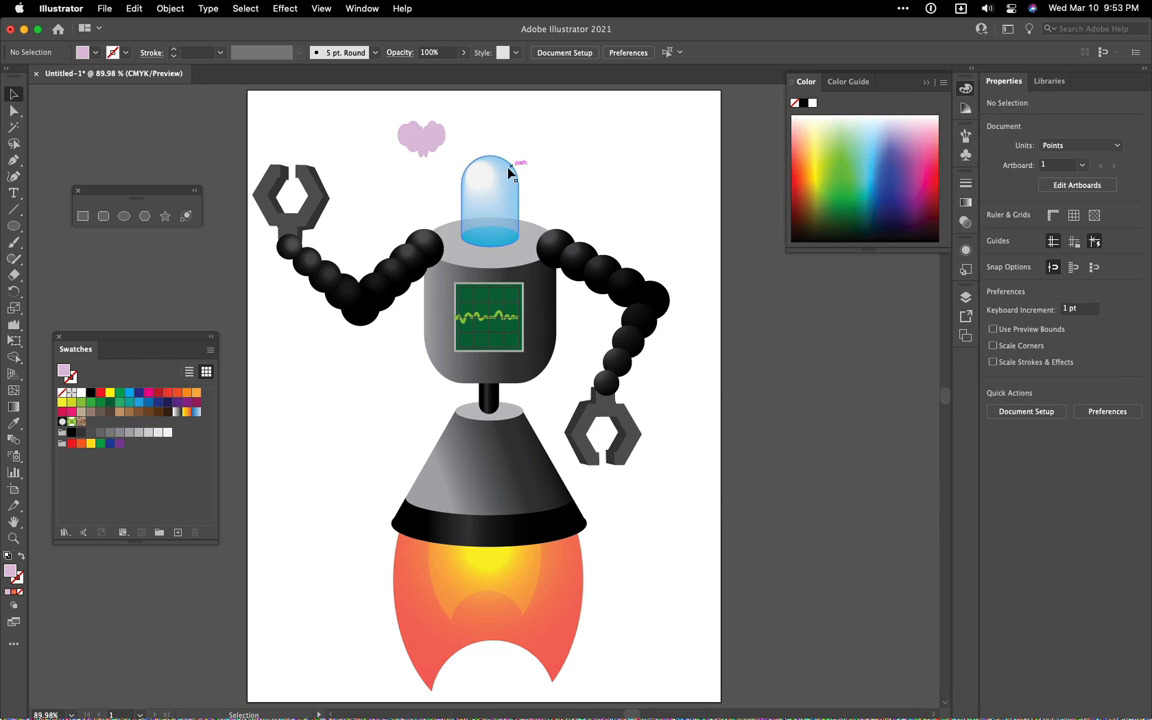
Select all the ellipses of both brain halves and group them
click(424, 143)
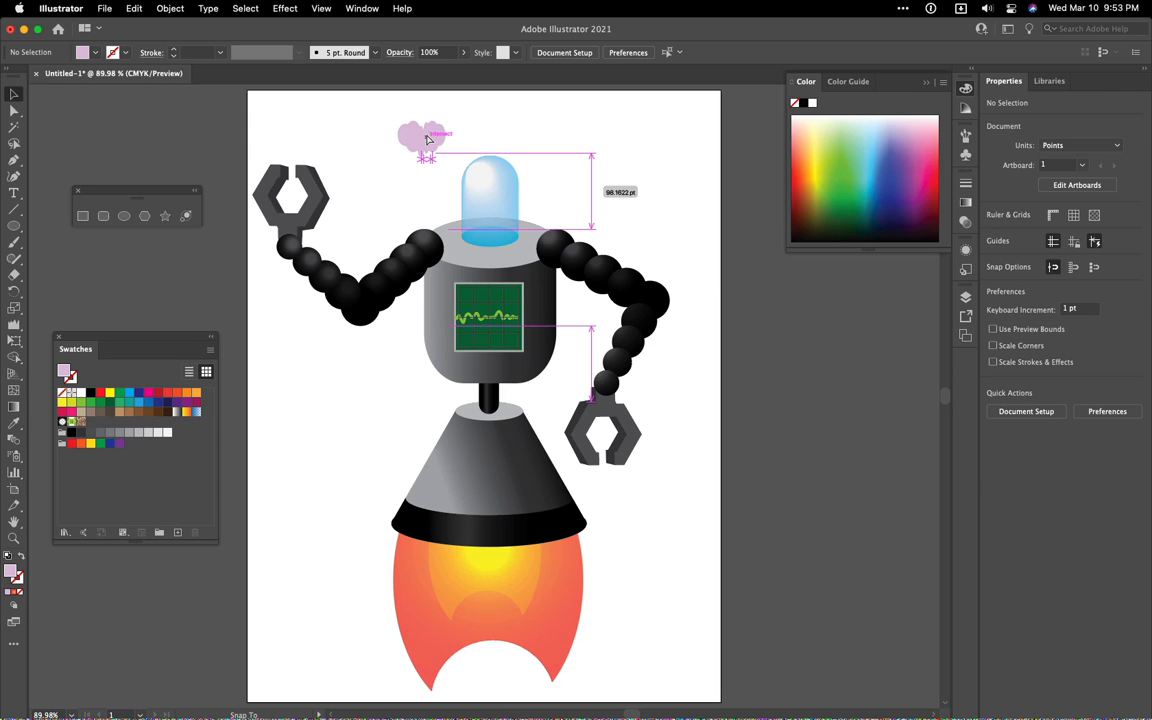
click(469, 164)
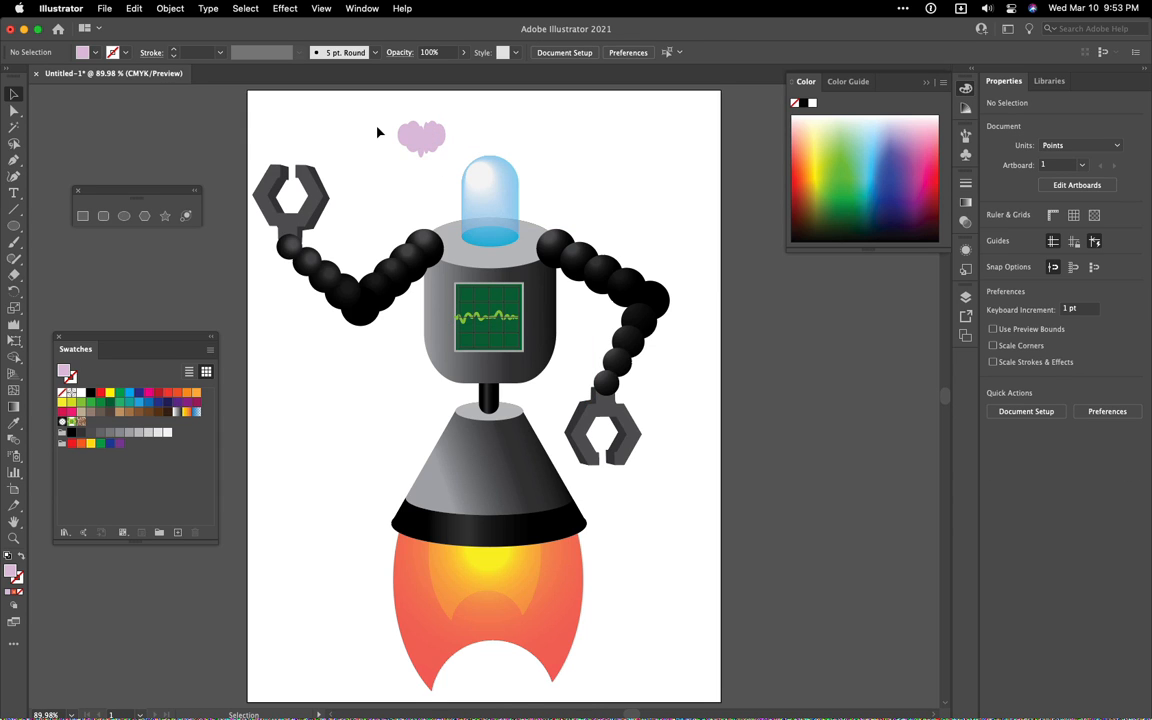
drag(465, 161, 443, 165)
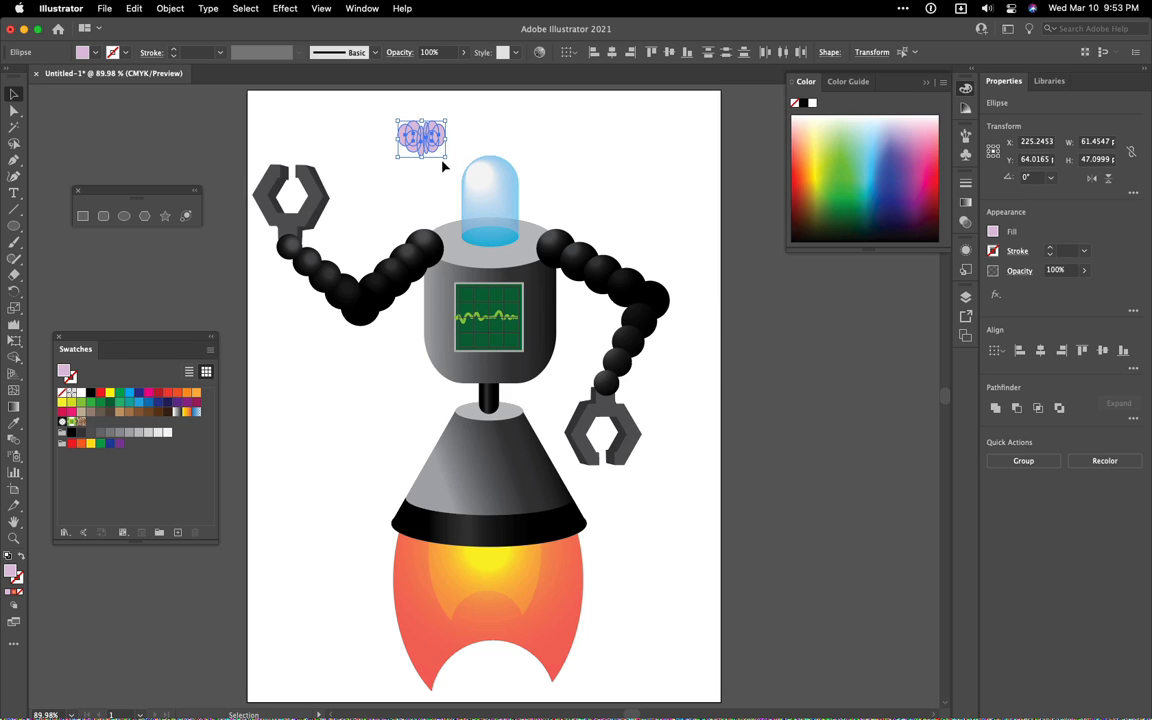
key(super+g)
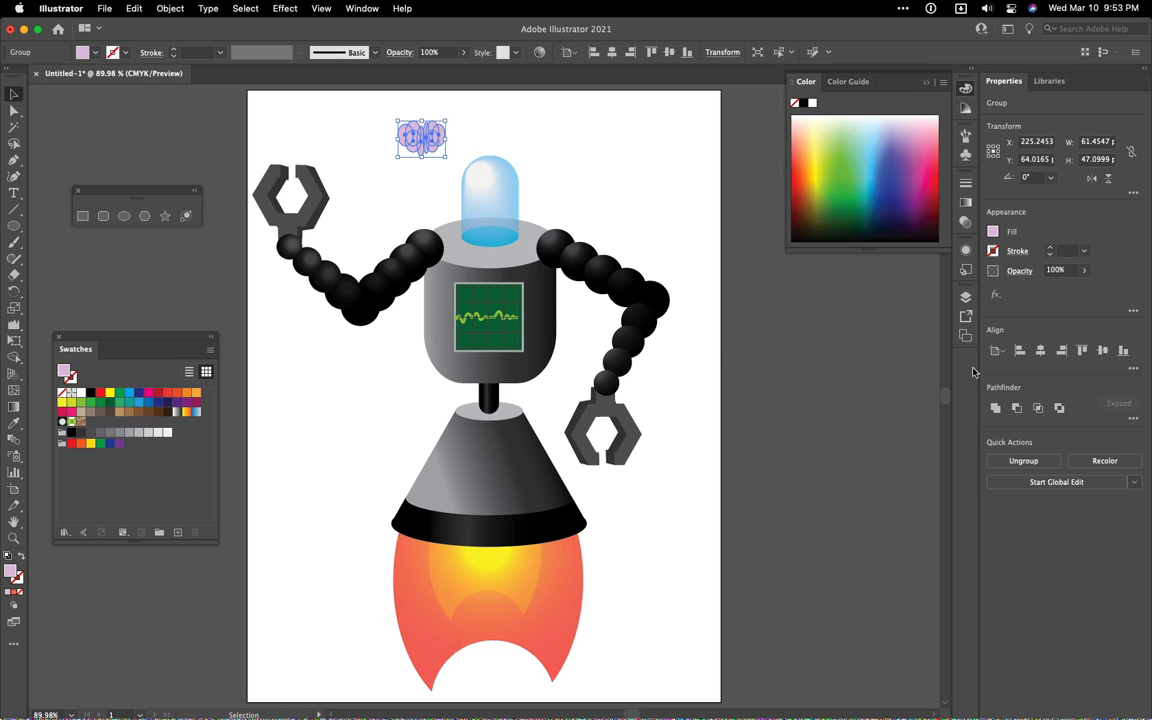
Rename the new ellipse group in Layer 1 to Brain
click(966, 298)
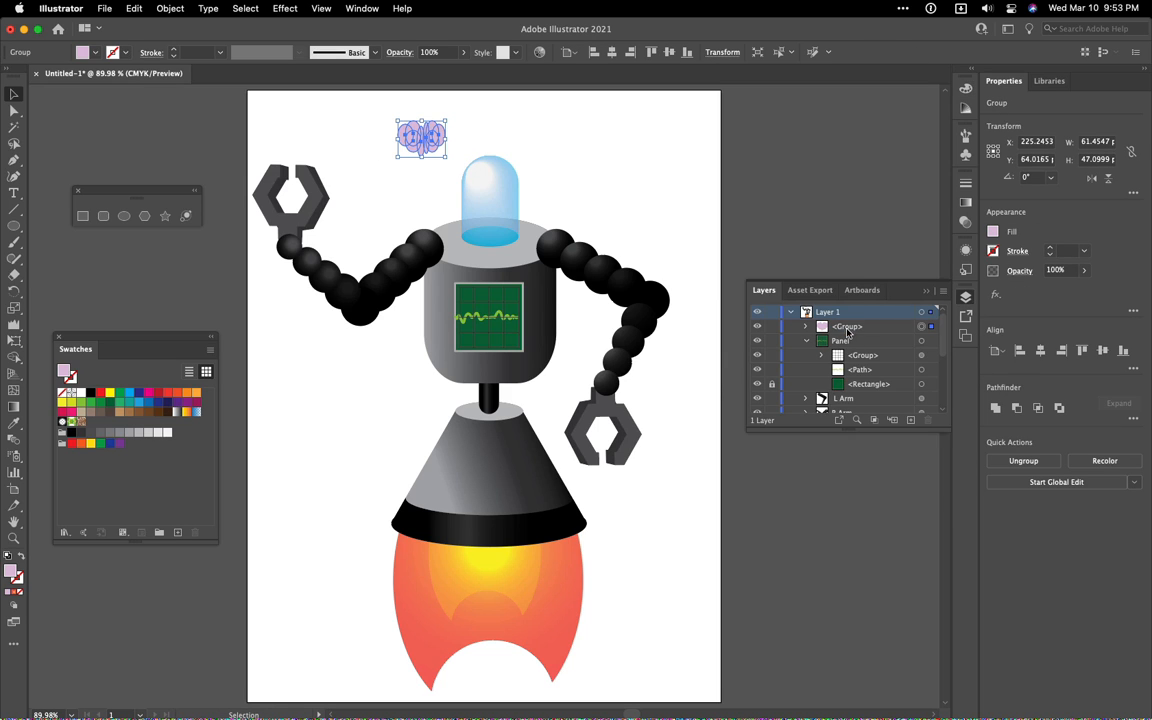
double_click(848, 327)
text(Brain)
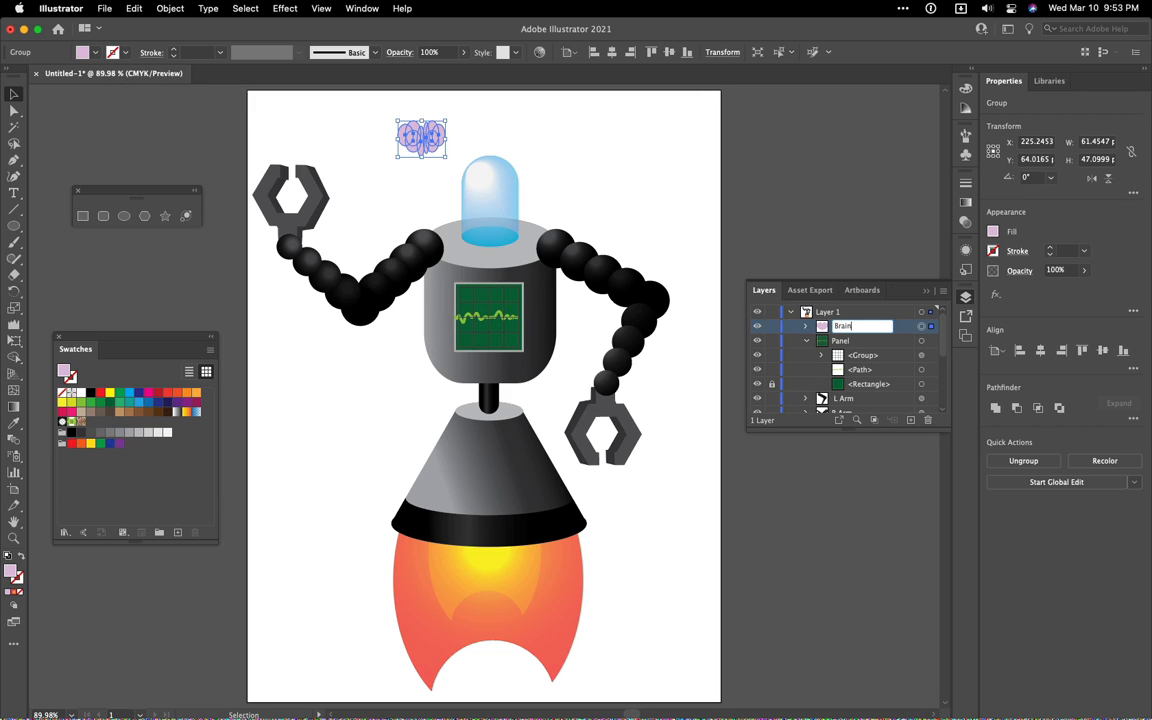
key(Return)
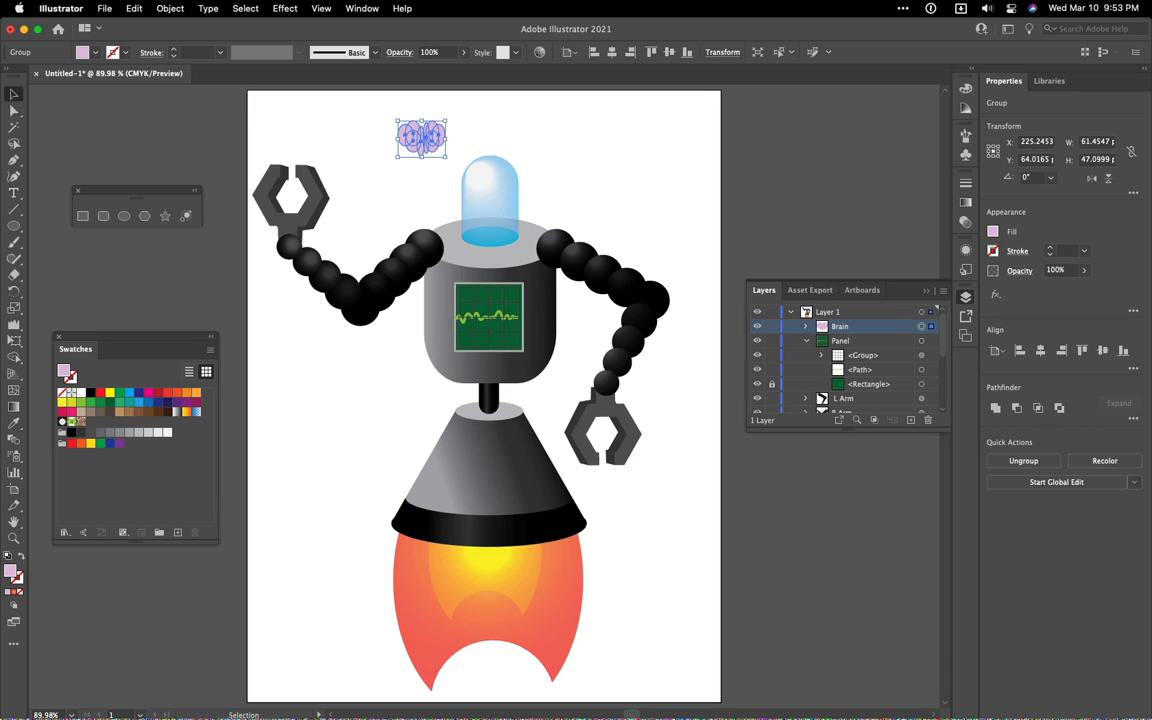
click(703, 197)
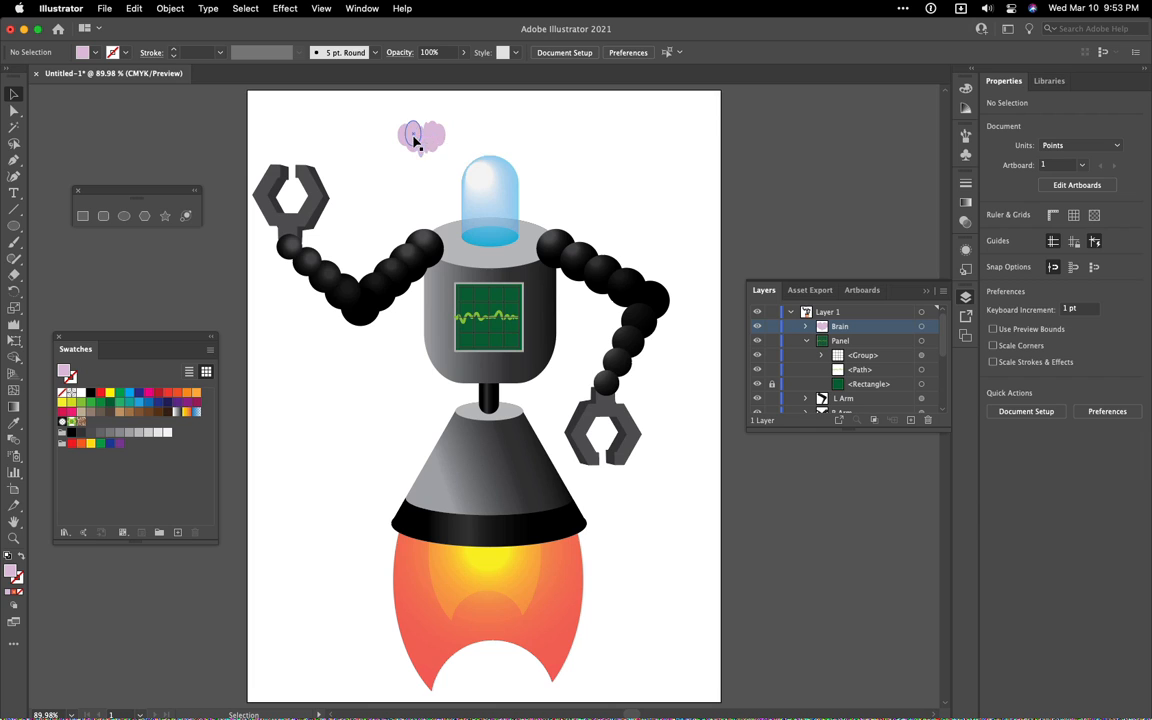
Move the Brain group inside the robot's glass dome and restack it directly beneath the Head group
drag(415, 140, 484, 201)
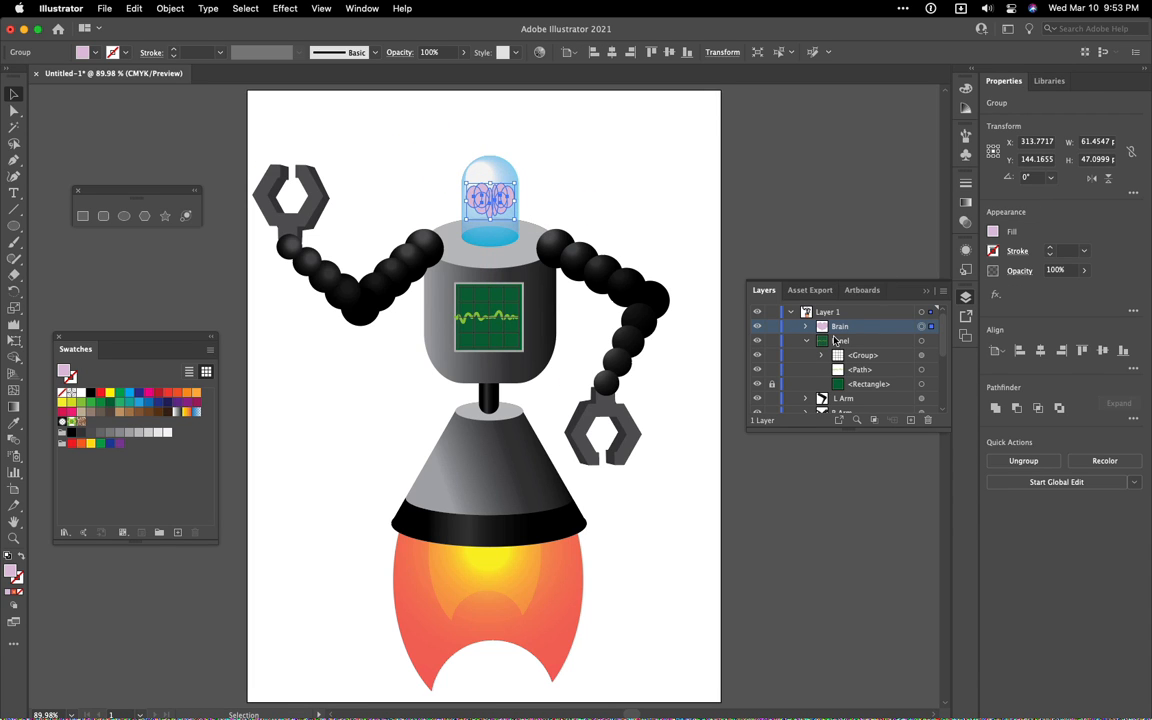
click(810, 341)
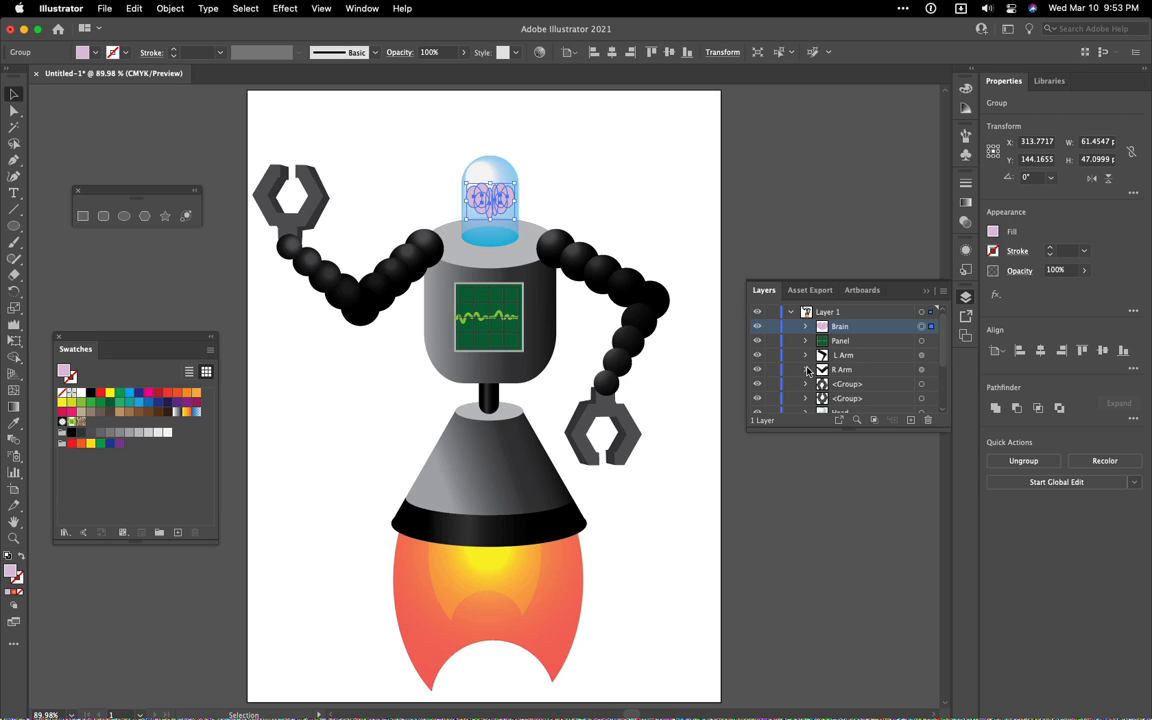
drag(834, 328, 847, 397)
click(693, 225)
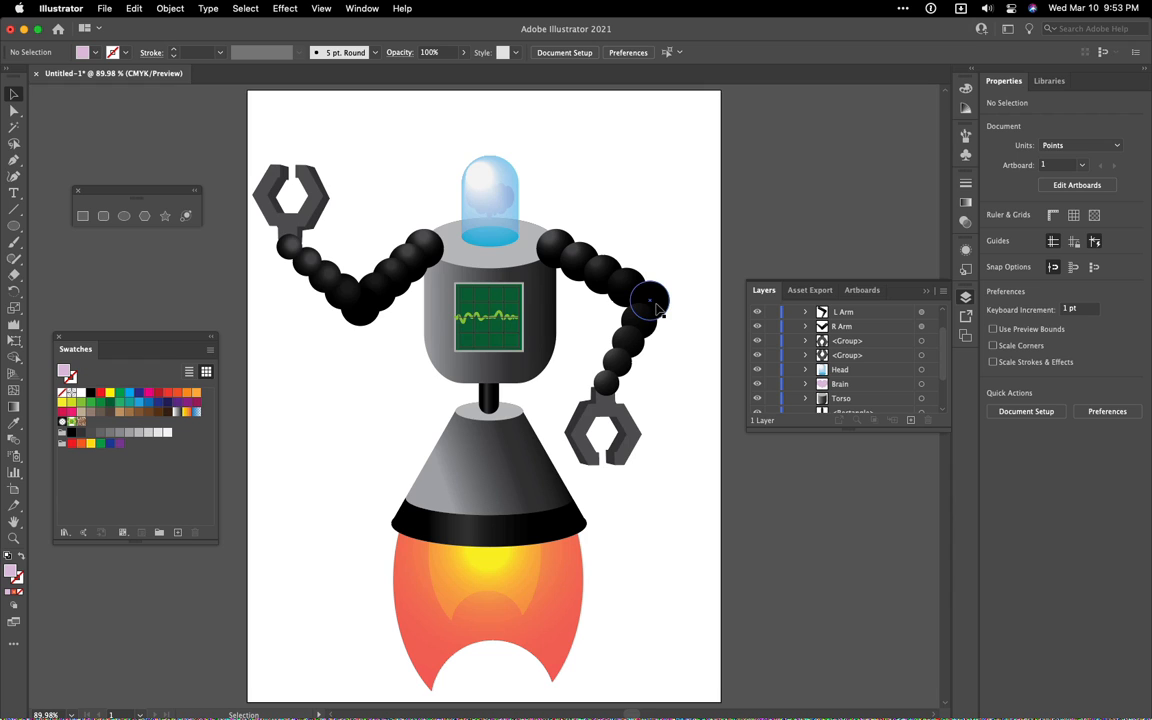
Isolate the Flame group beneath the robot's base and select its outer red flame path
scroll(674, 396, down, 3)
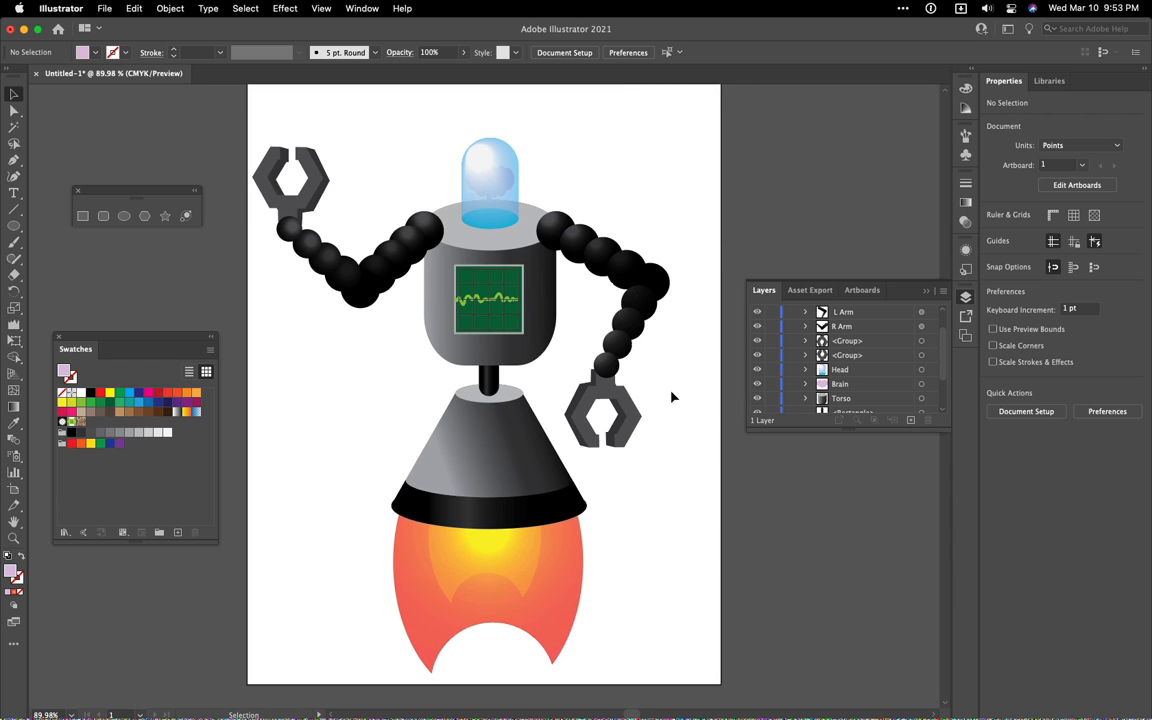
scroll(660, 412, down, 10)
scroll(612, 380, up, 10)
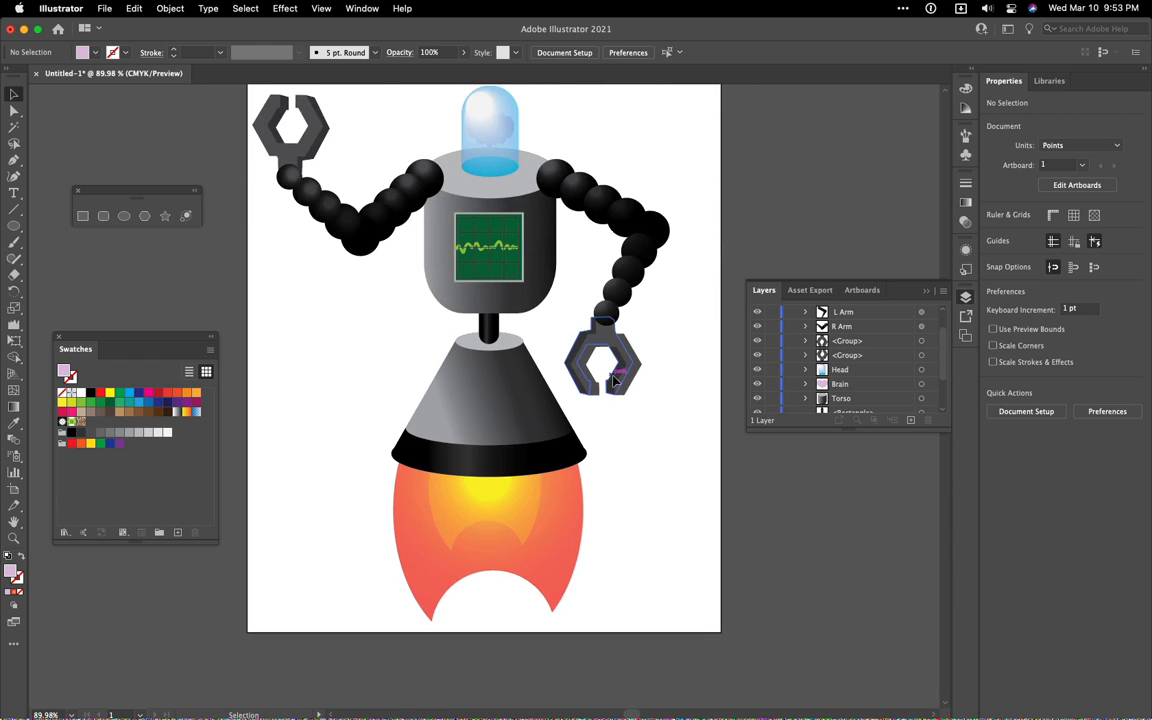
click(535, 603)
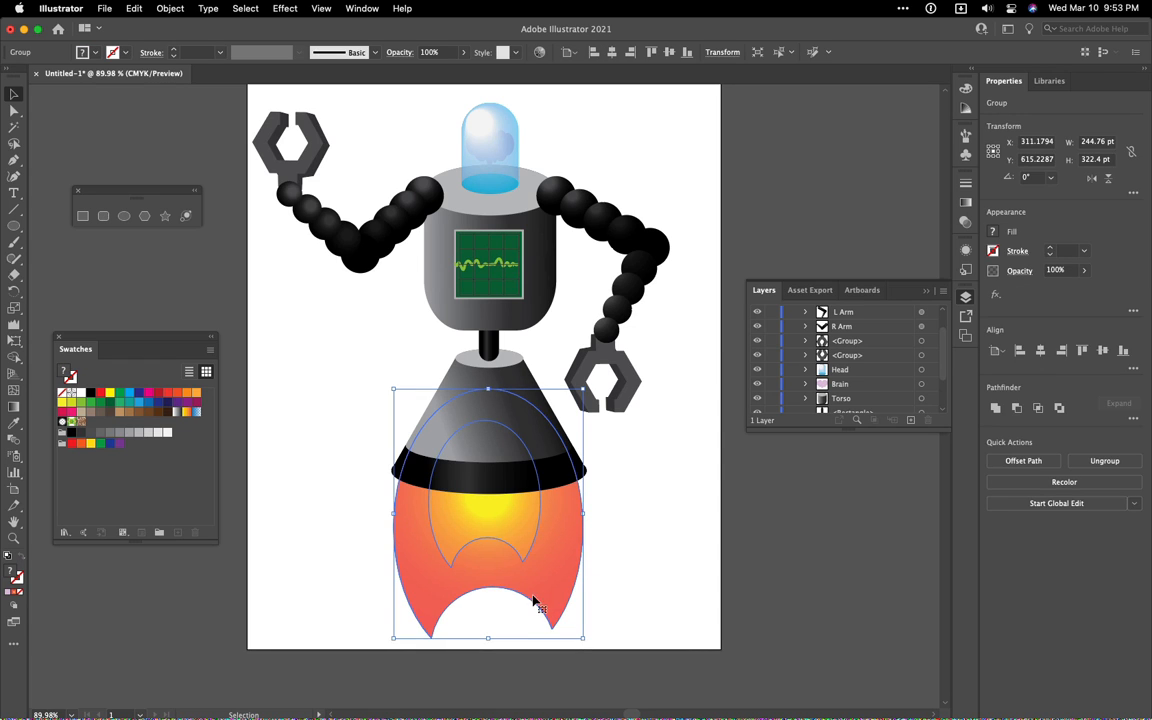
double_click(530, 594)
click(540, 584)
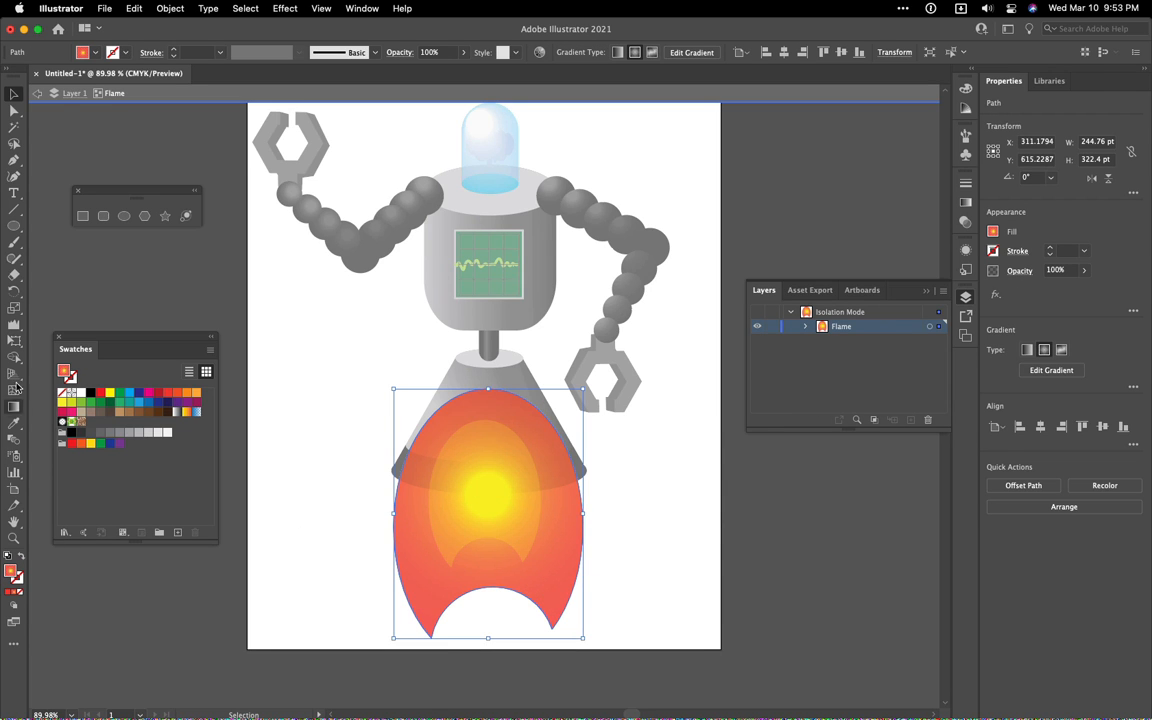
Activate the Crystallize tool and enlarge its brush to a tall oval about a third of the flame's width
click(14, 325)
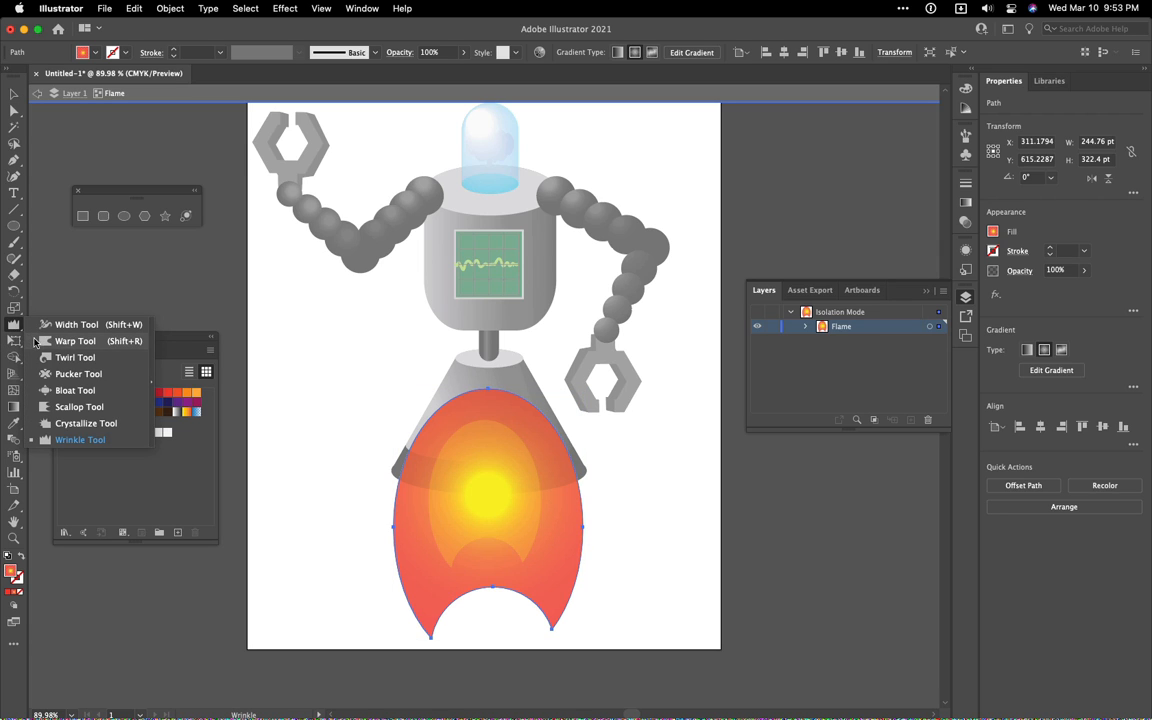
click(71, 426)
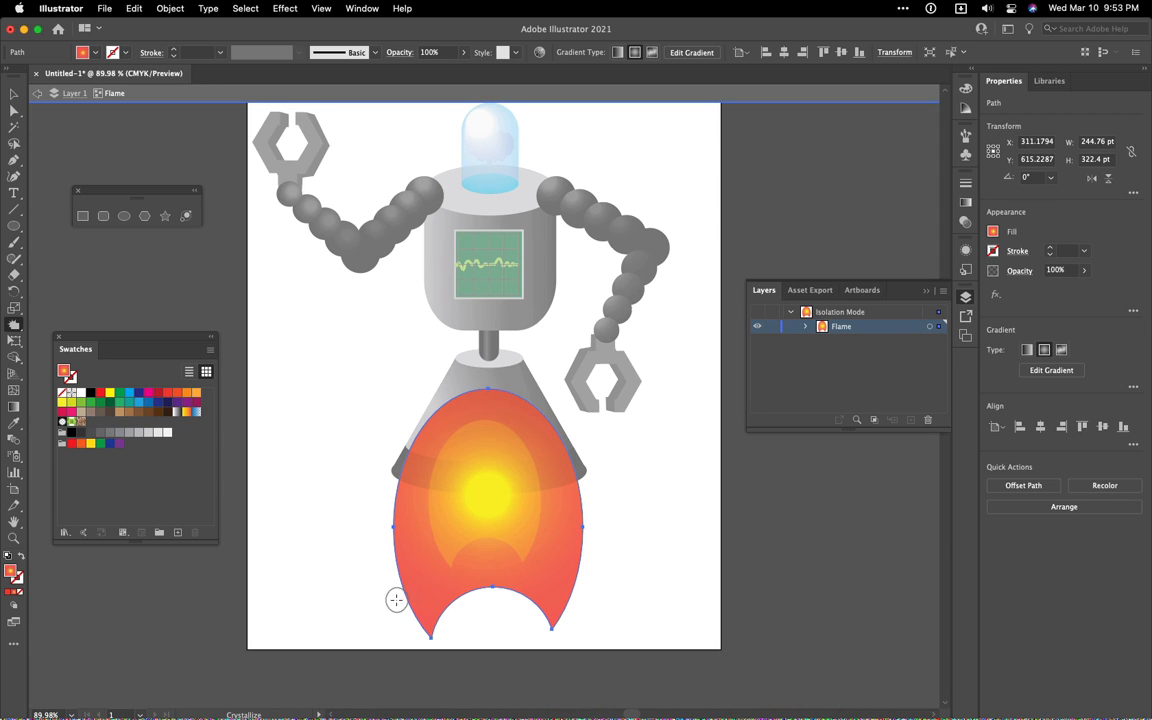
drag(360, 586, 395, 648)
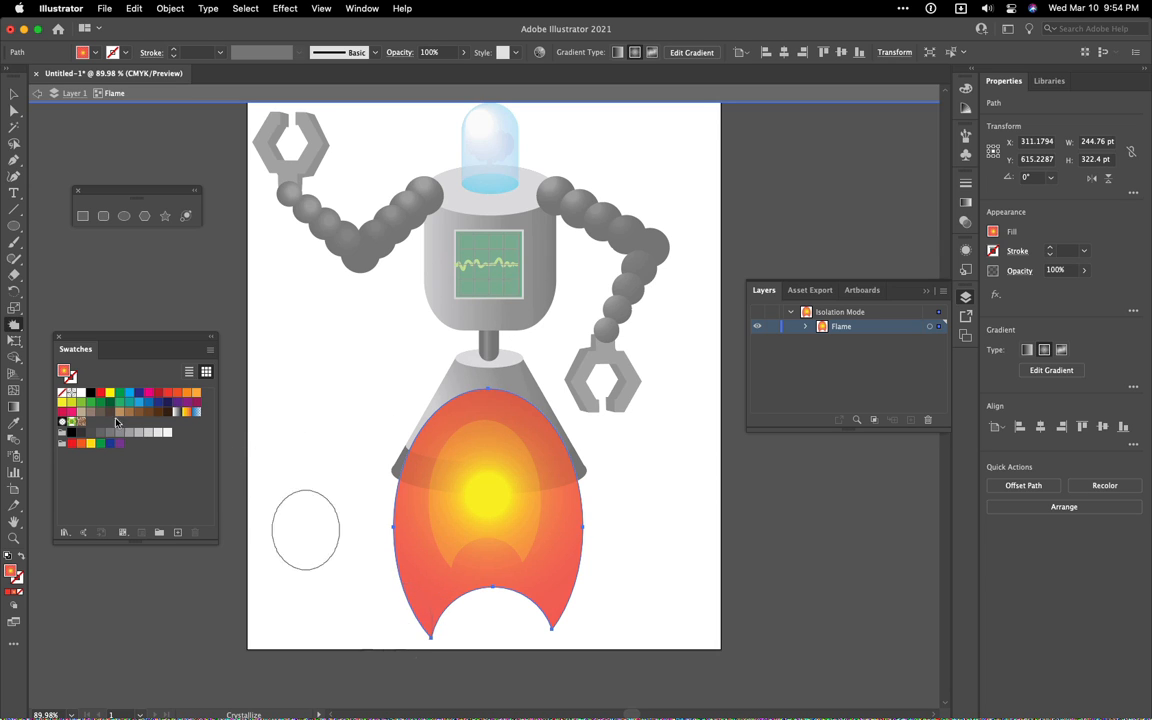
click(15, 325)
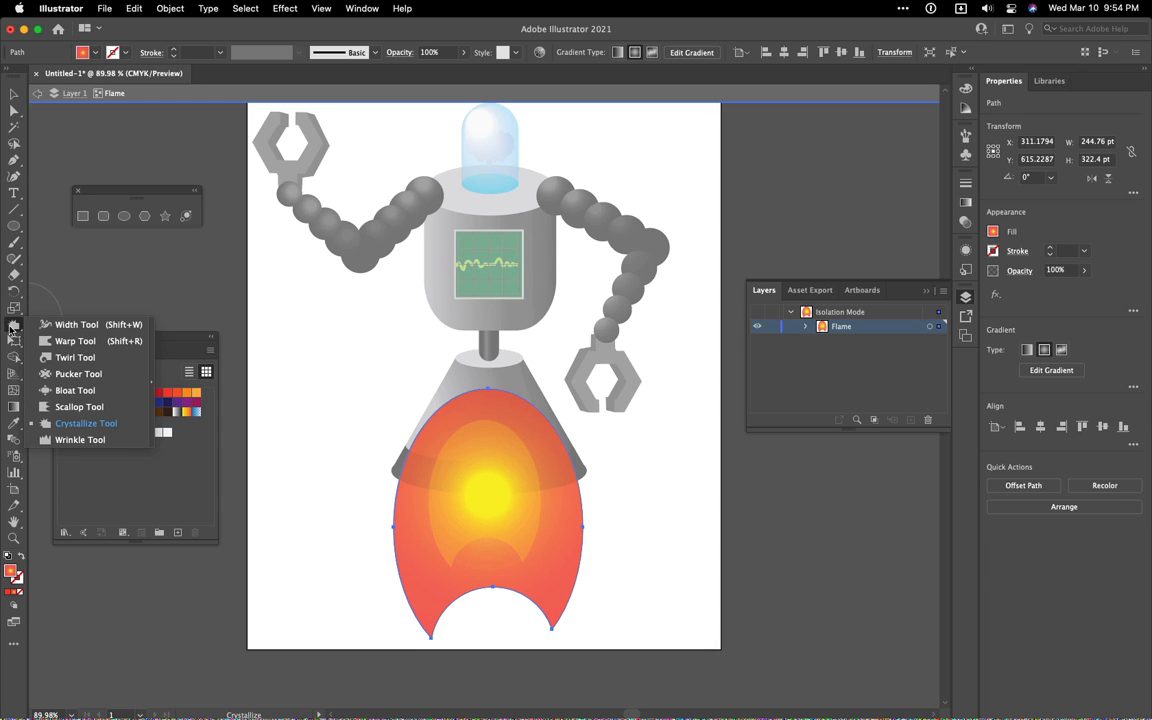
click(11, 330)
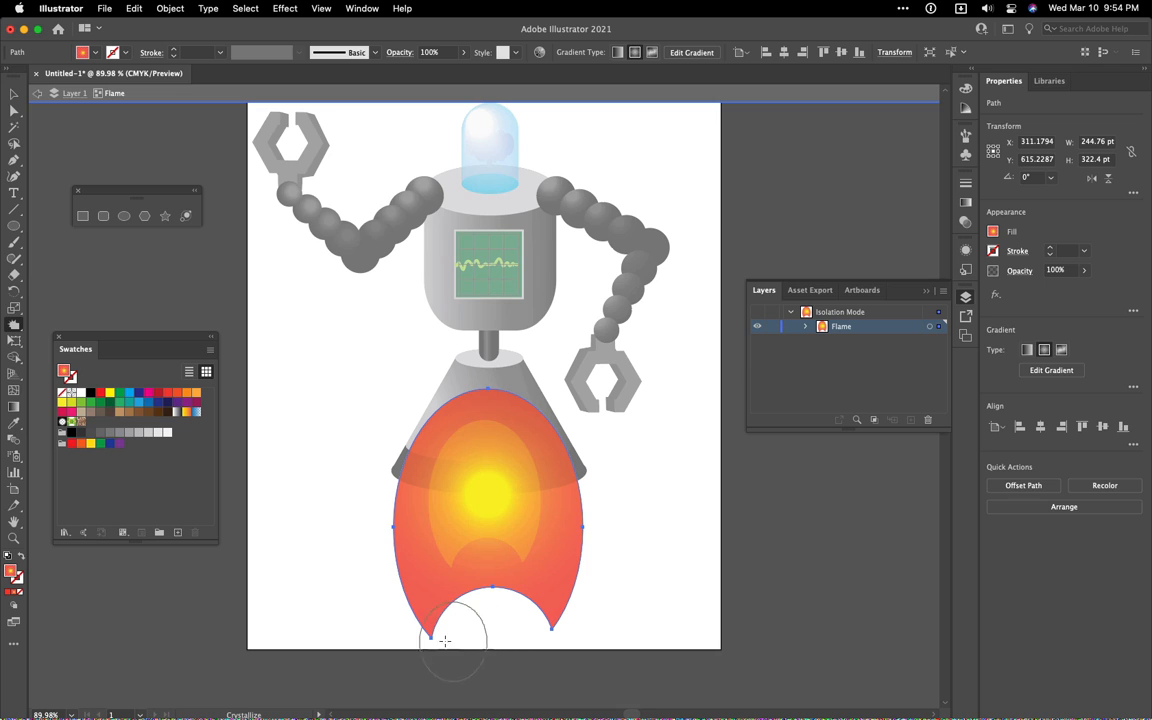
Try crystallizing the outer flame's lower edge and both sides into spikes, then leave isolation mode
mouse_move(398, 618)
mouse_down()
mouse_move(451, 638)
mouse_move(409, 604)
mouse_up()
key(super+z)
mouse_move(587, 597)
mouse_down()
mouse_move(563, 629)
mouse_move(527, 604)
mouse_move(597, 604)
mouse_move(507, 607)
mouse_move(440, 578)
mouse_move(468, 610)
mouse_move(470, 552)
mouse_move(476, 596)
mouse_move(472, 580)
mouse_up()
key(super+z)
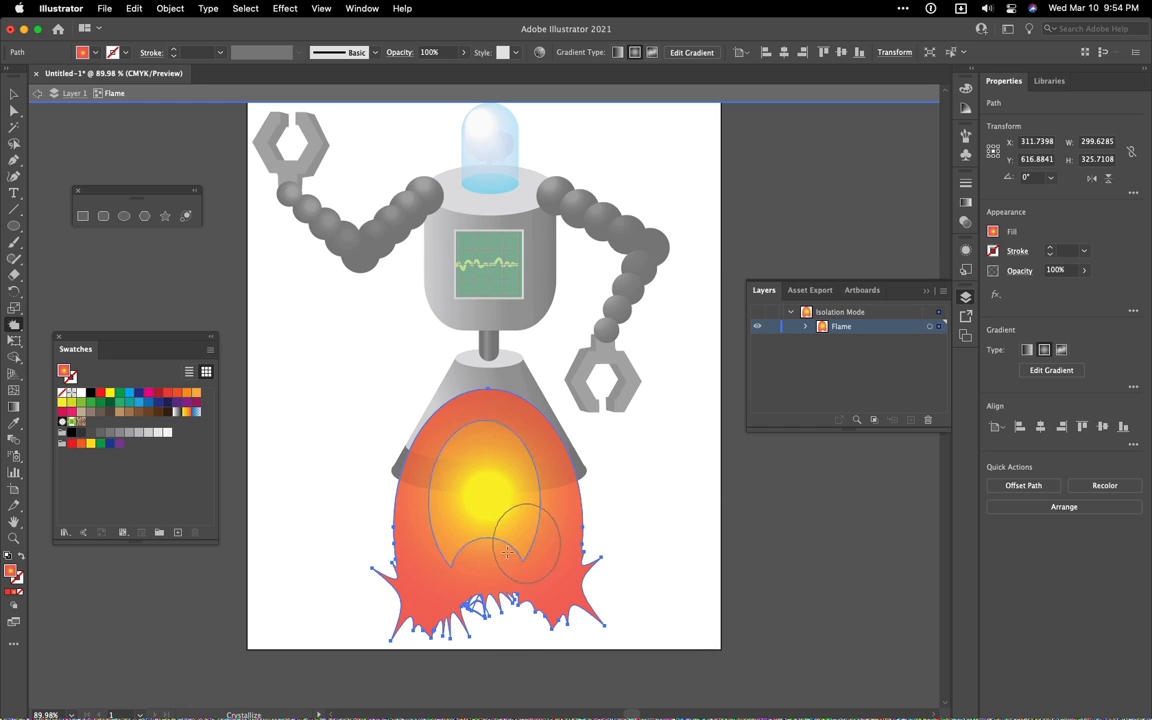
mouse_move(555, 568)
mouse_down()
mouse_move(587, 529)
mouse_move(554, 526)
mouse_up()
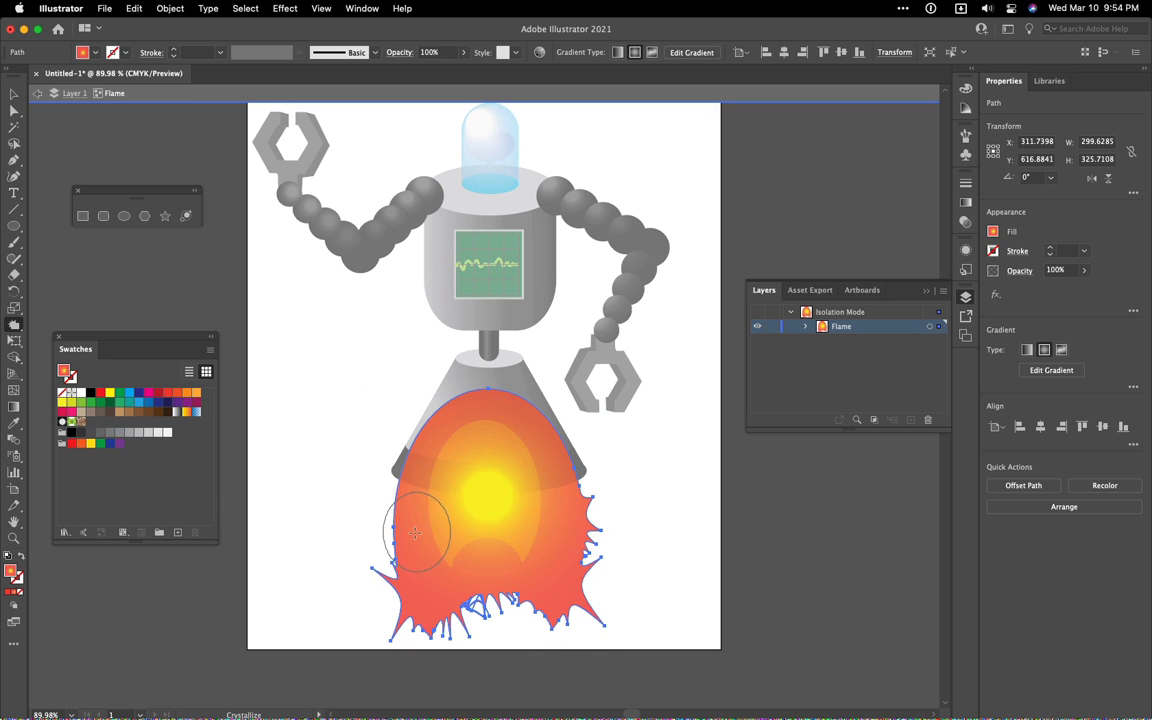
drag(406, 536, 393, 541)
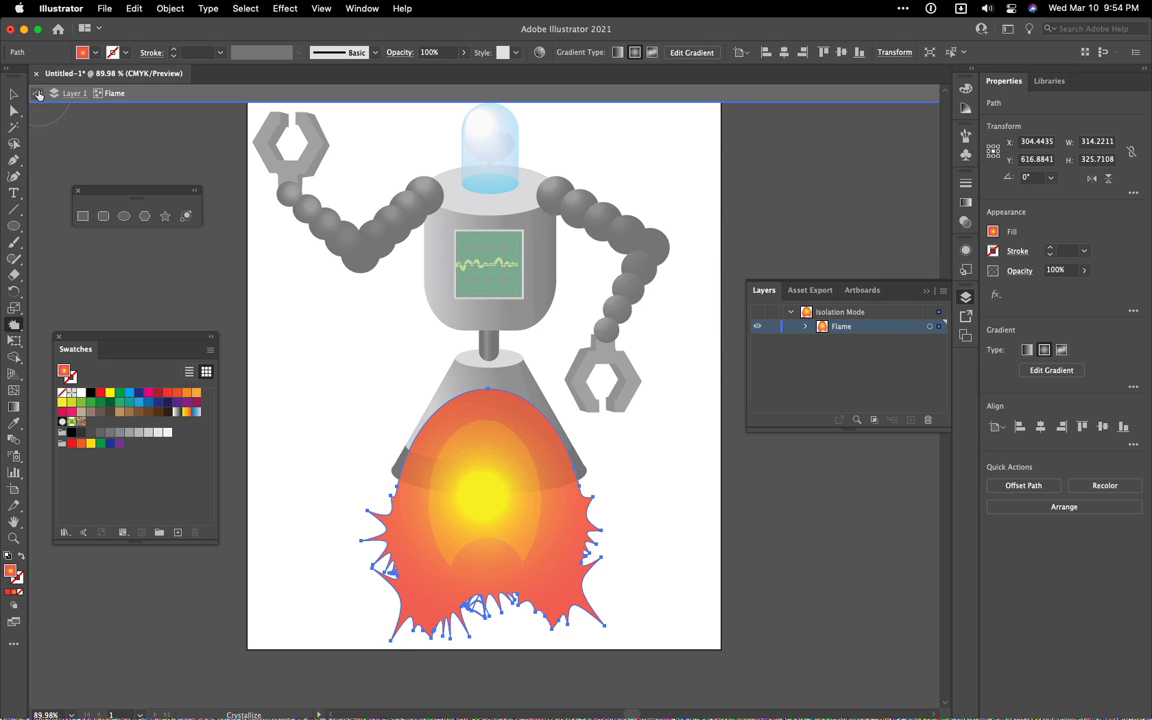
click(37, 93)
scroll(406, 462, up, 1)
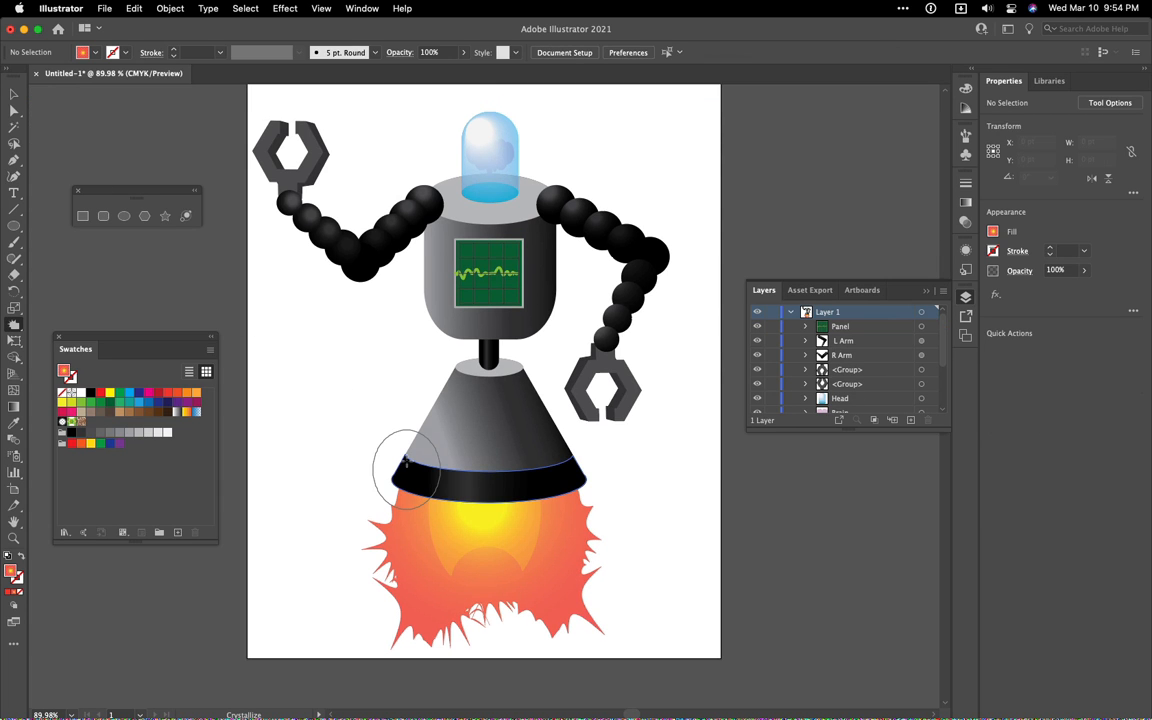
Undo the crystallize strokes on the outer flame until its original smooth outline is restored in isolation mode
key(v)
double_click(406, 462)
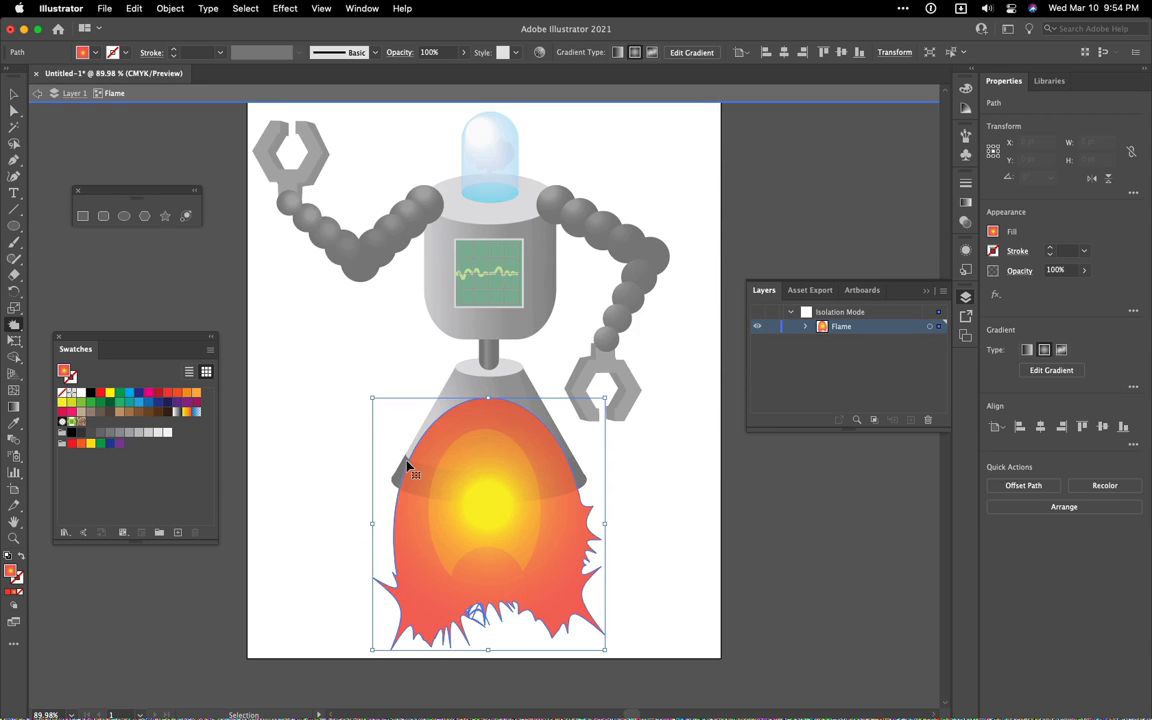
key(super+z)
key(super+z)
key(super+z)
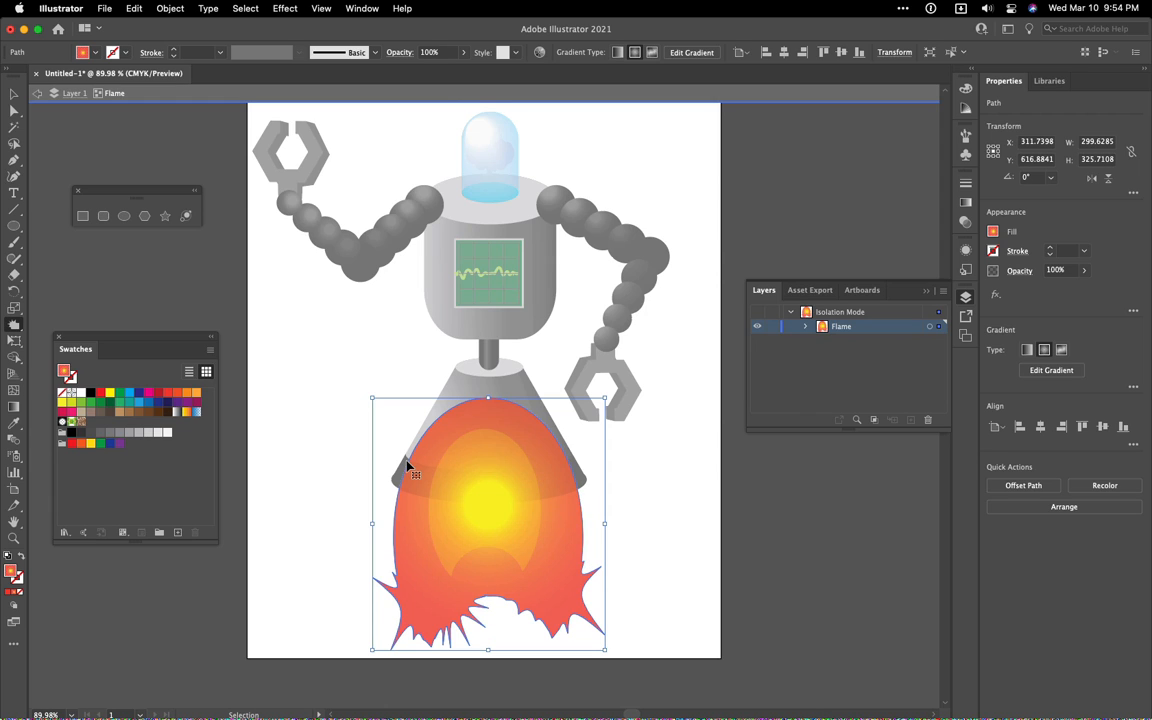
key(super+z)
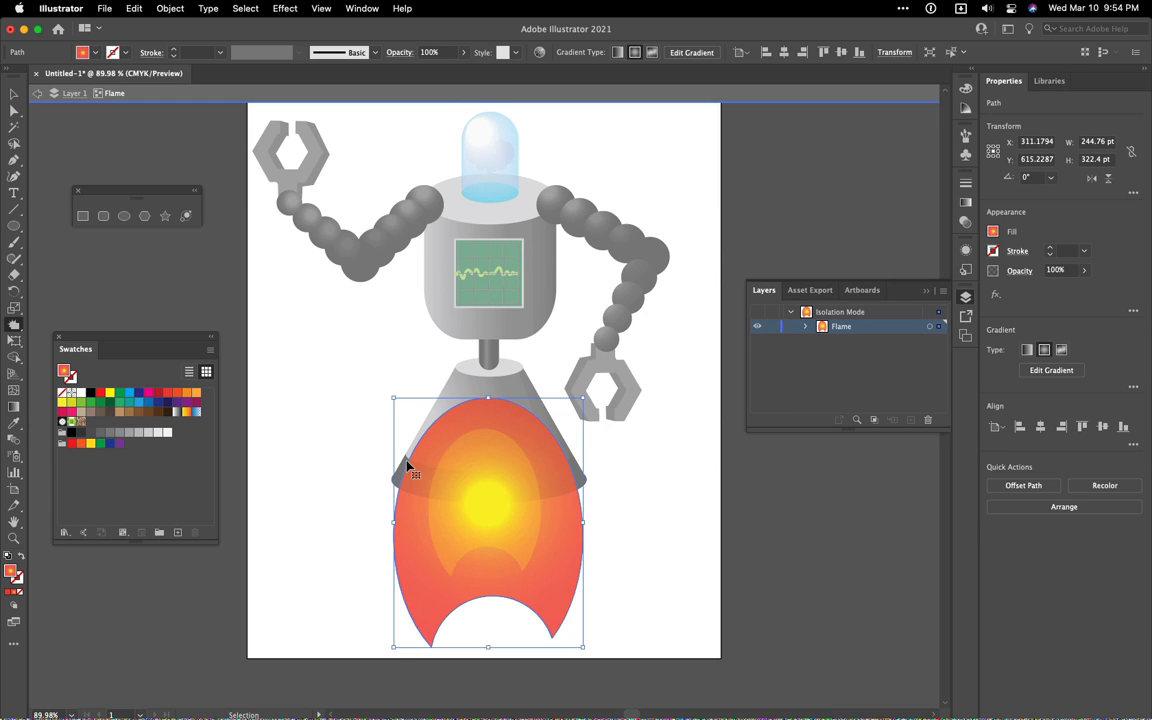
Crystallize only the curved notch at the outer flame's bottom into a few small tongues, and exit isolation mode
mouse_move(503, 626)
mouse_down()
mouse_move(487, 612)
mouse_move(488, 643)
mouse_move(512, 655)
mouse_up()
key(super+z)
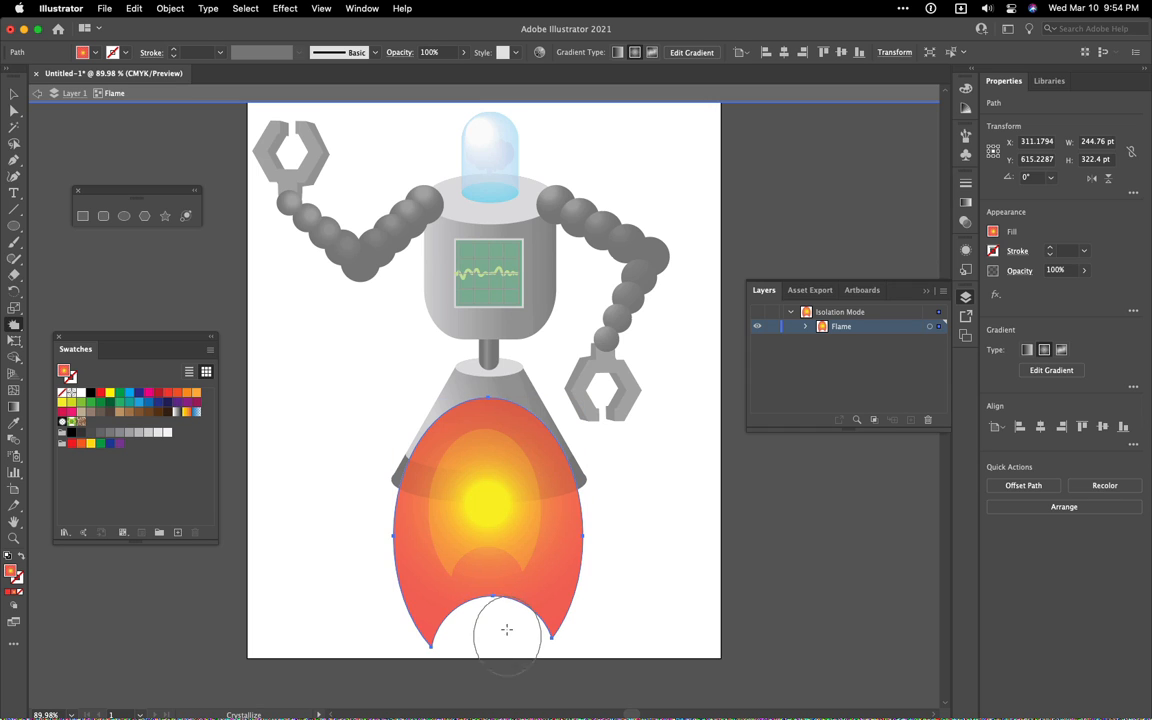
mouse_move(494, 603)
mouse_down()
mouse_move(494, 622)
mouse_move(493, 598)
mouse_move(494, 609)
mouse_up()
key(v)
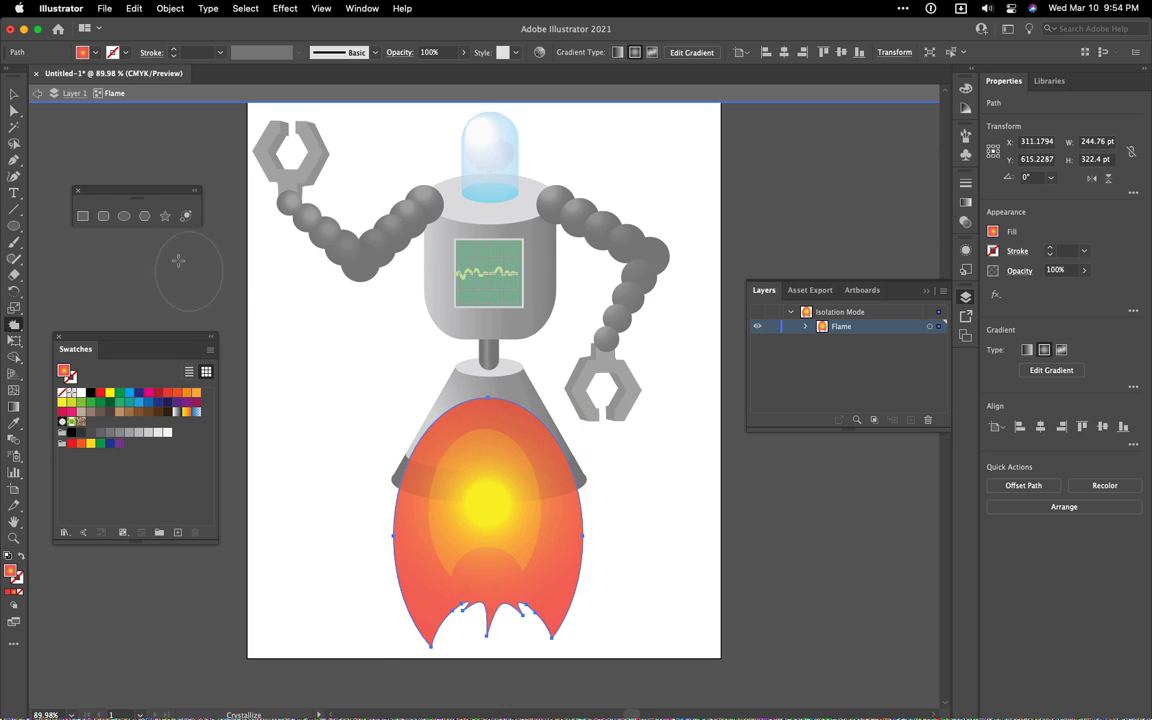
click(39, 95)
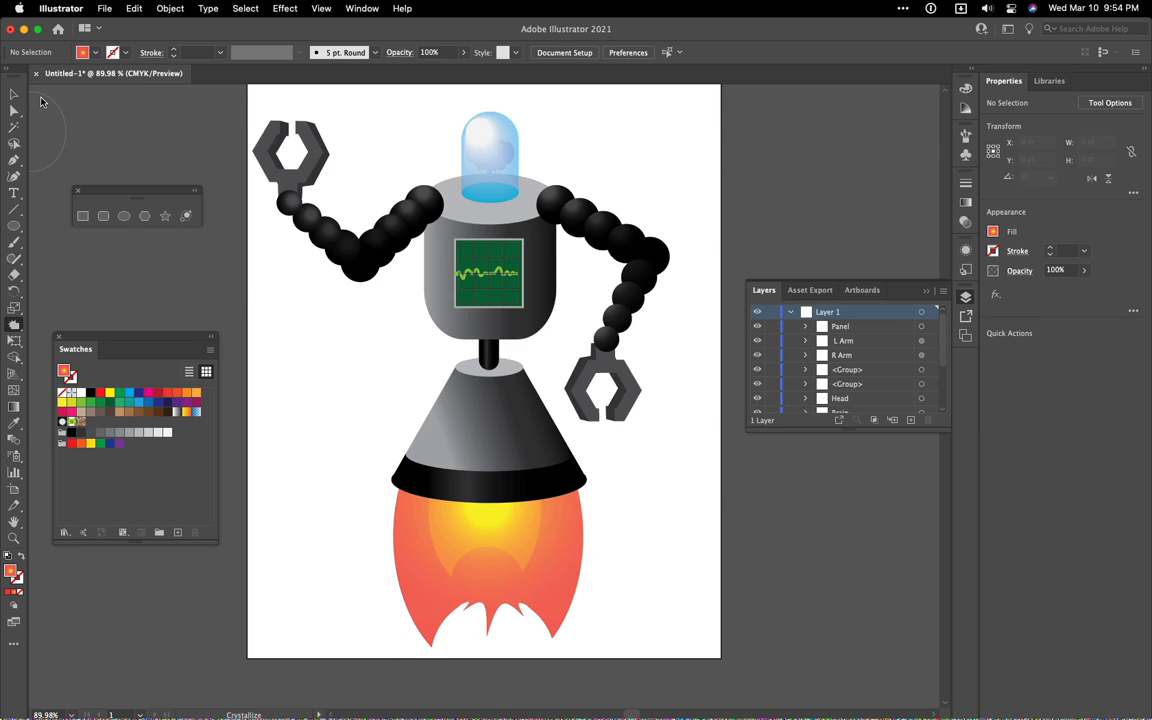
scroll(302, 528, up, 3)
scroll(303, 504, up, 2)
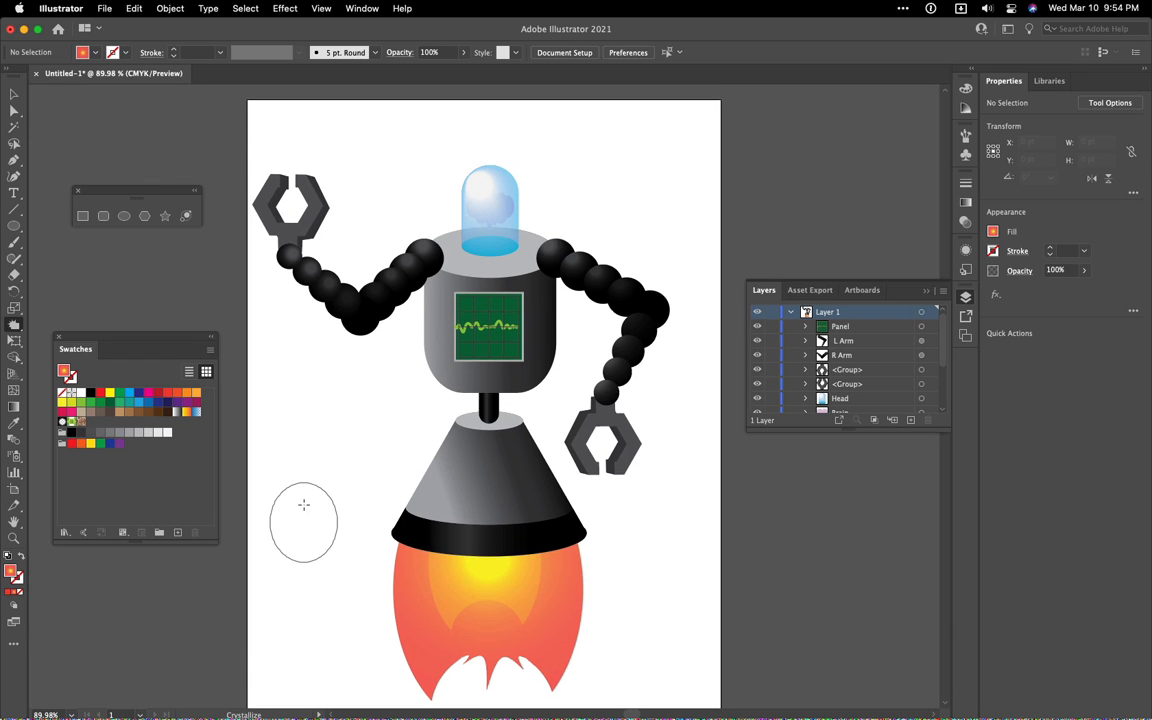